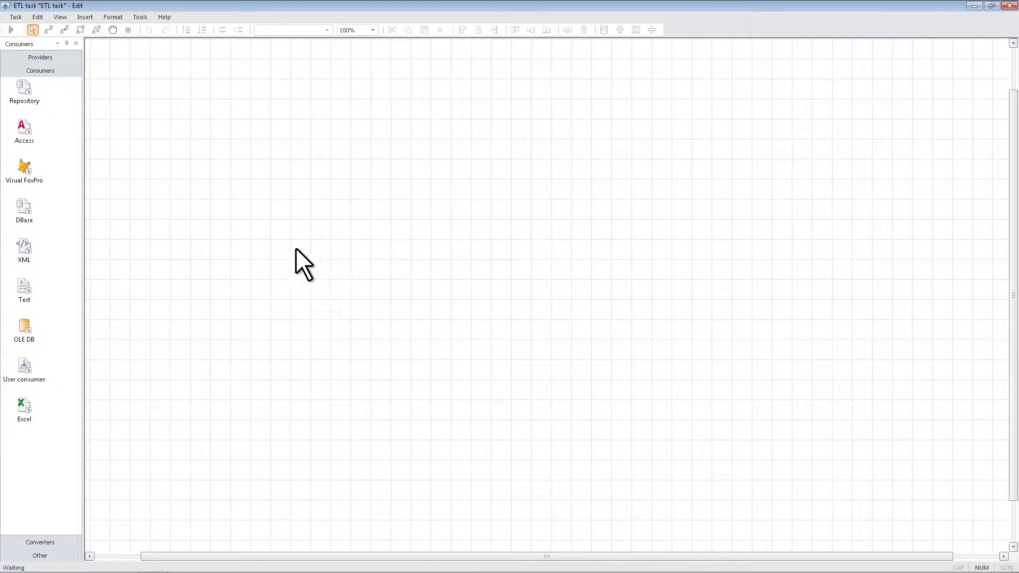
- Add an Access data provider to the ETL task and set its object name to "Access provider"
click(68, 57)
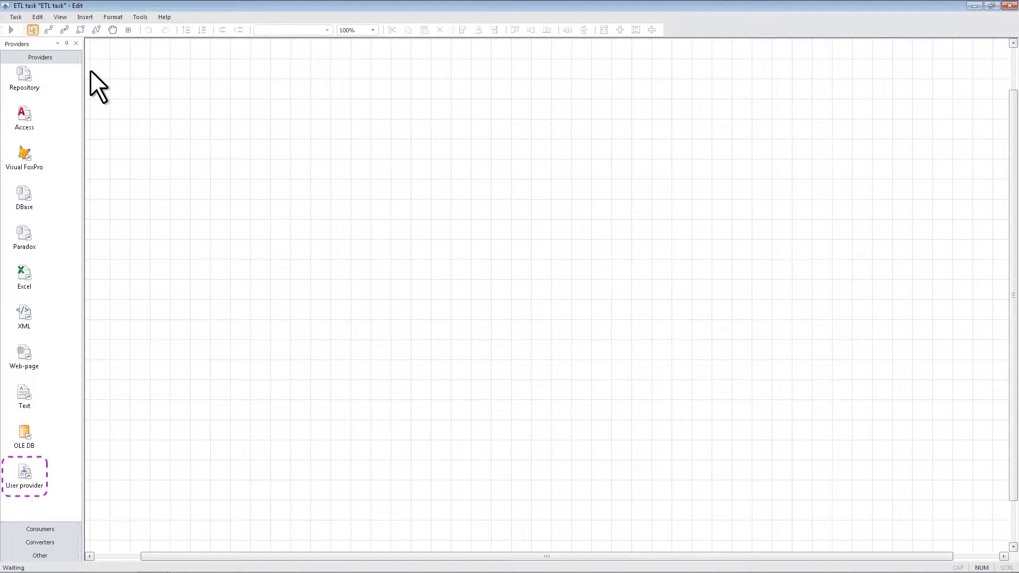
click(24, 556)
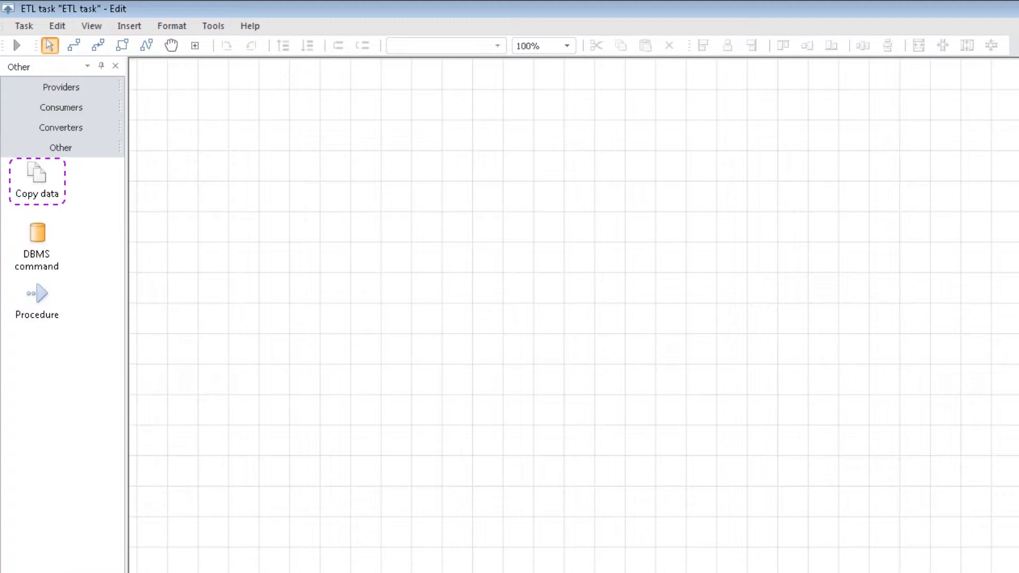
click(61, 87)
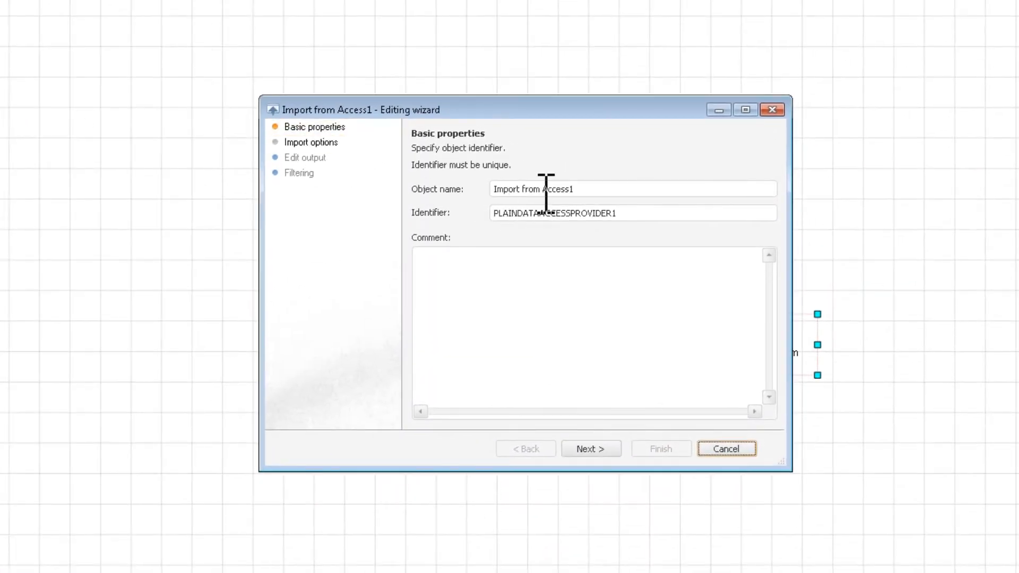
drag(542, 189, 484, 197)
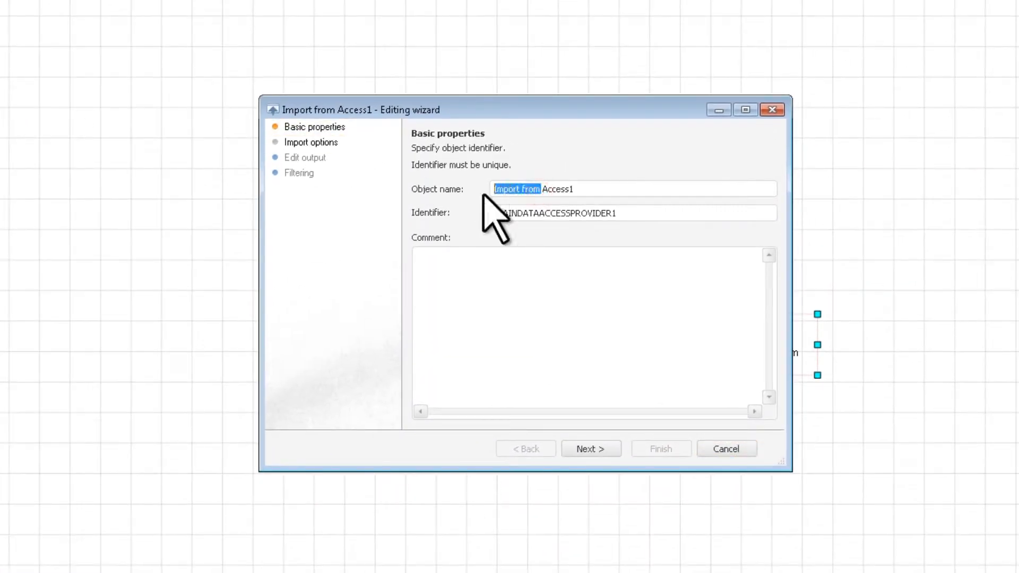
key(BackSpace)
key(BackSpace)
text(provider)
- Remove the PLAINDATA prefix from the Access provider's identifier, insert an underscore after ACCESS, and proceed to the import options
drag(540, 214, 491, 214)
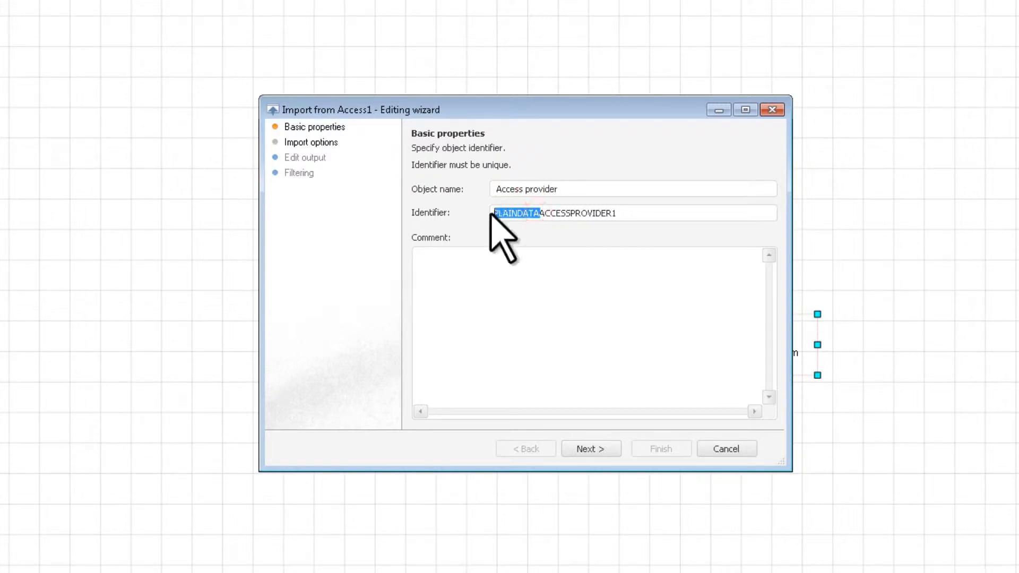
key(BackSpace)
click(530, 212)
text(_)
click(609, 450)
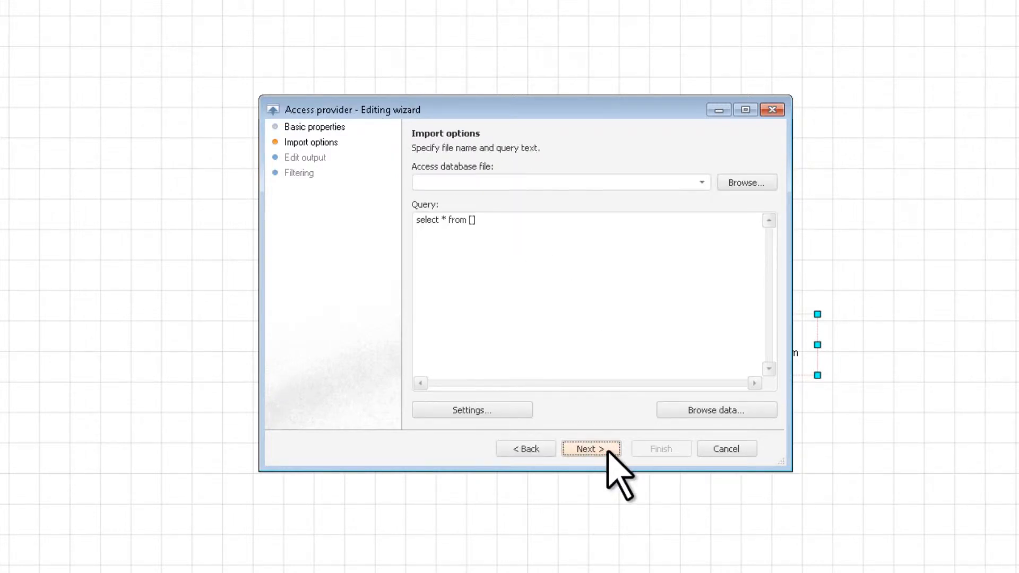
- Choose World Development Indicators.mdb on the desktop as the provider's Access database file
click(742, 183)
click(685, 322)
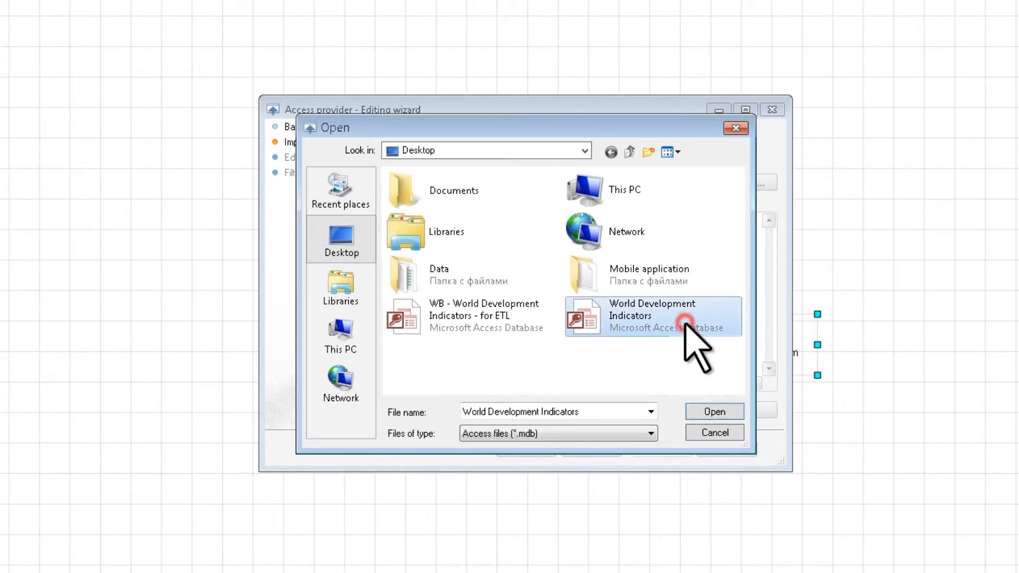
click(732, 413)
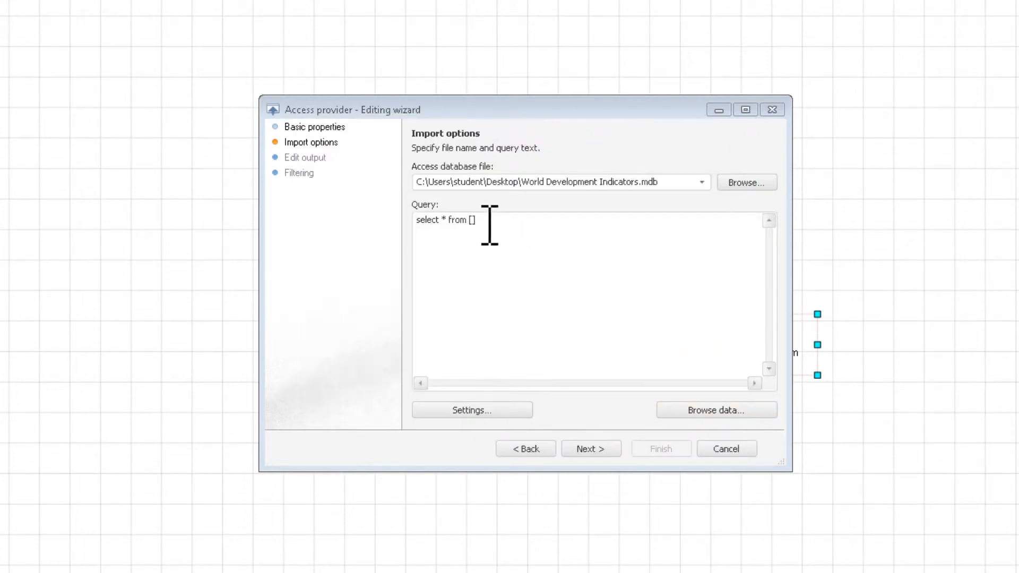
- Set the import query to "select * from T_COUNTRY" and preview the data it reads
double_click(472, 220)
text(T_COUNTRY)
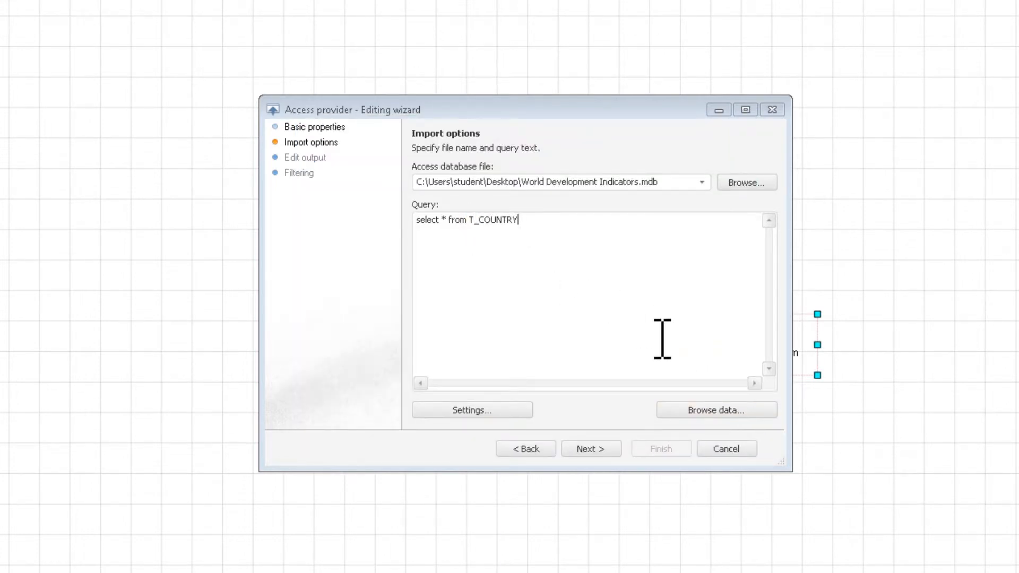
click(743, 412)
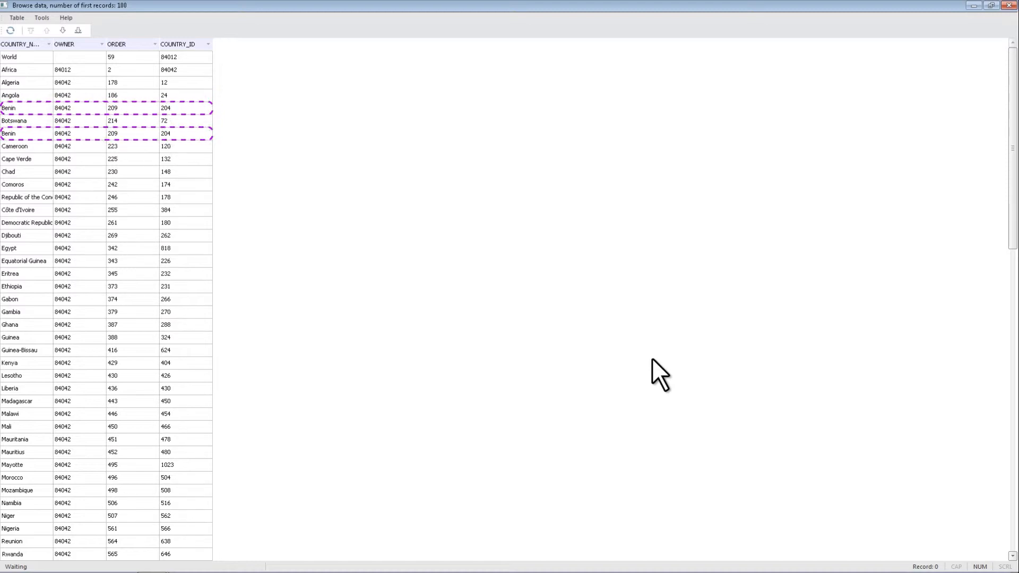
click(1010, 5)
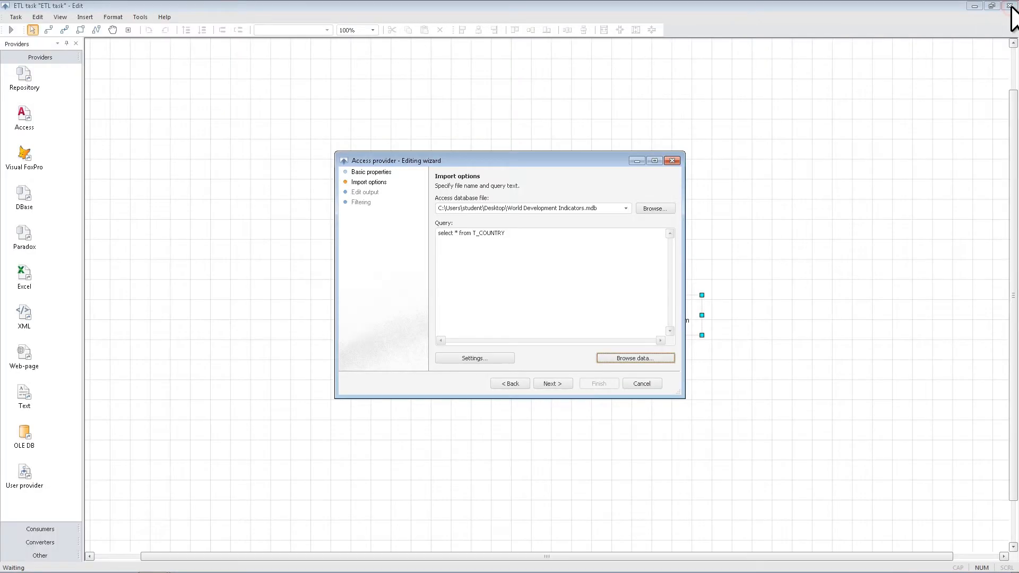
click(565, 385)
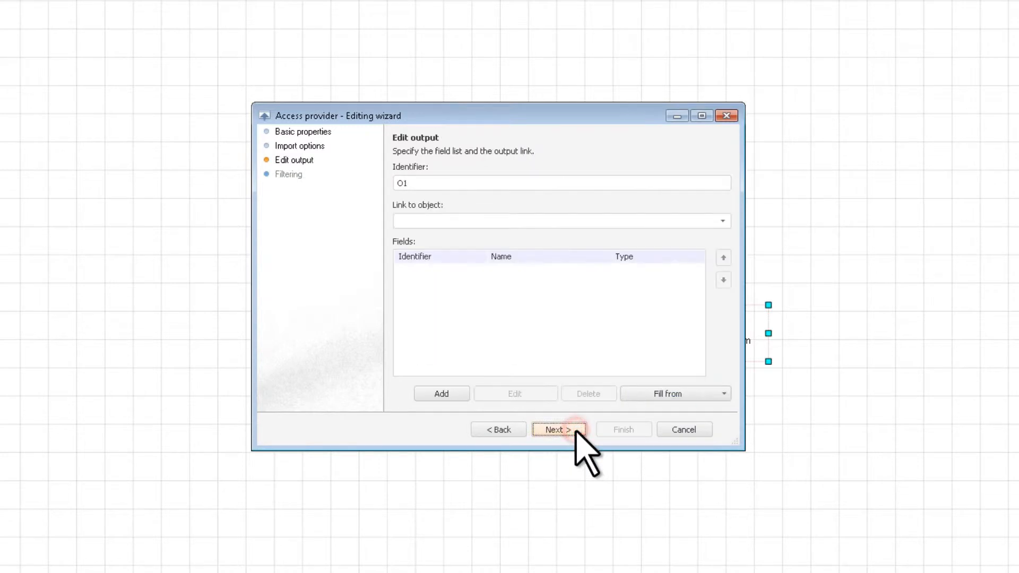
- Fill the Access provider's output fields from the provider, finish it without filtering, and place it in the upper-left area of the diagram
click(710, 393)
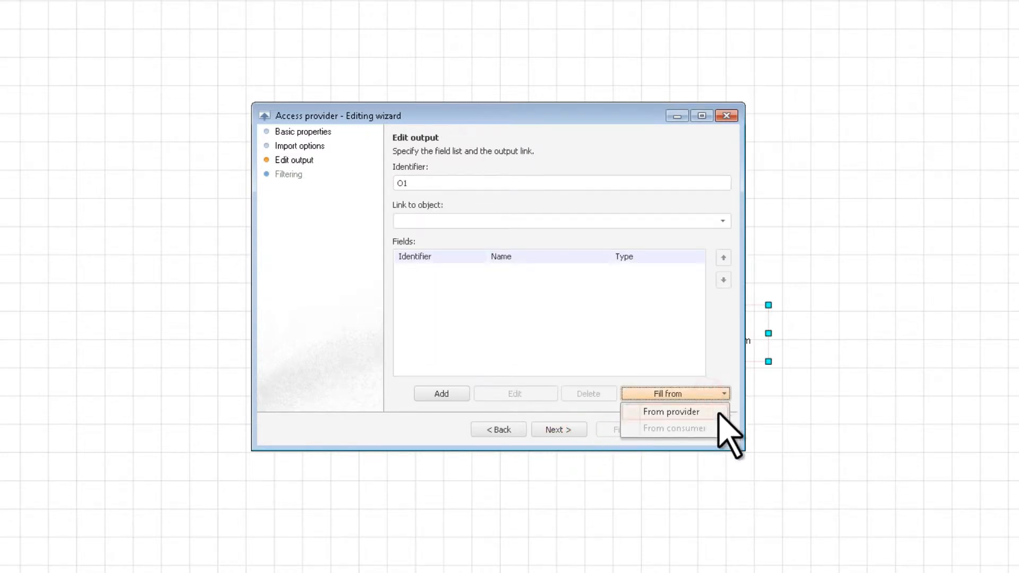
click(719, 412)
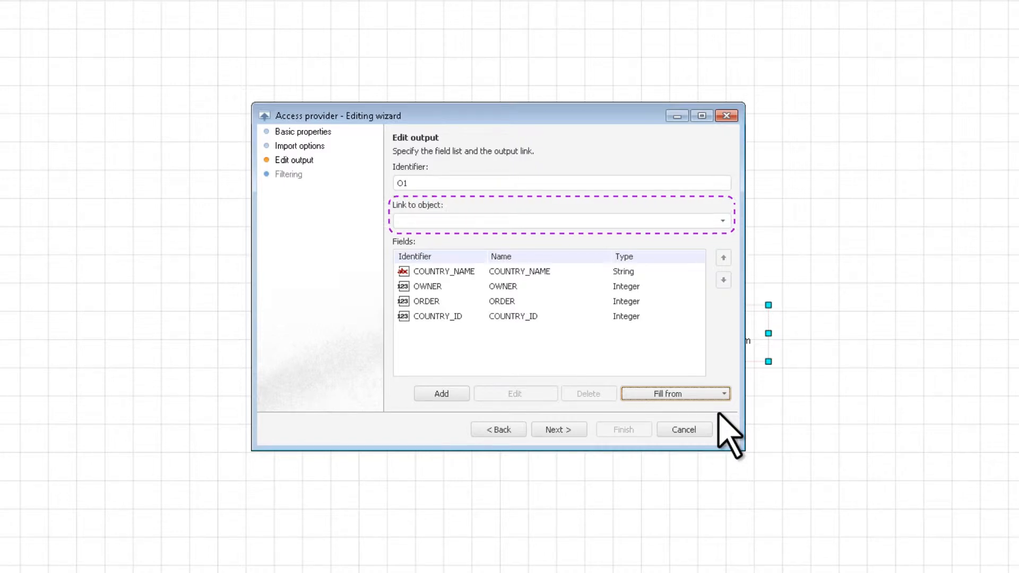
click(563, 427)
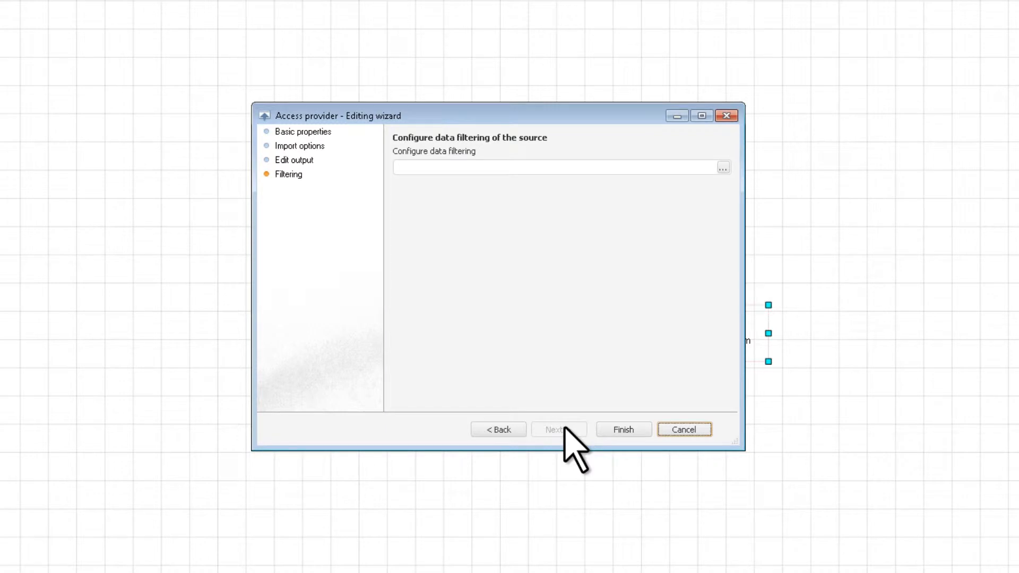
click(626, 430)
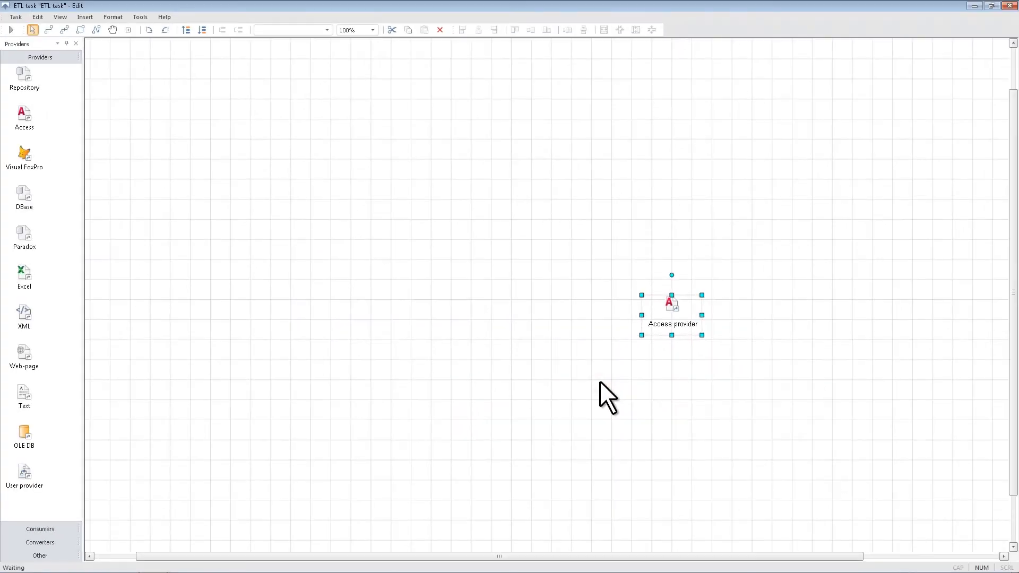
drag(663, 317, 271, 161)
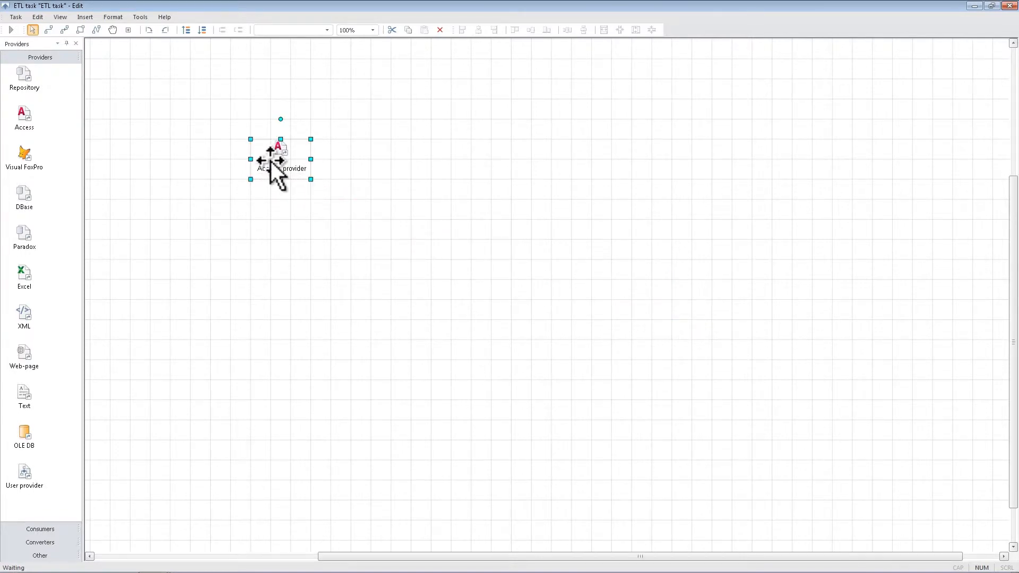
click(230, 143)
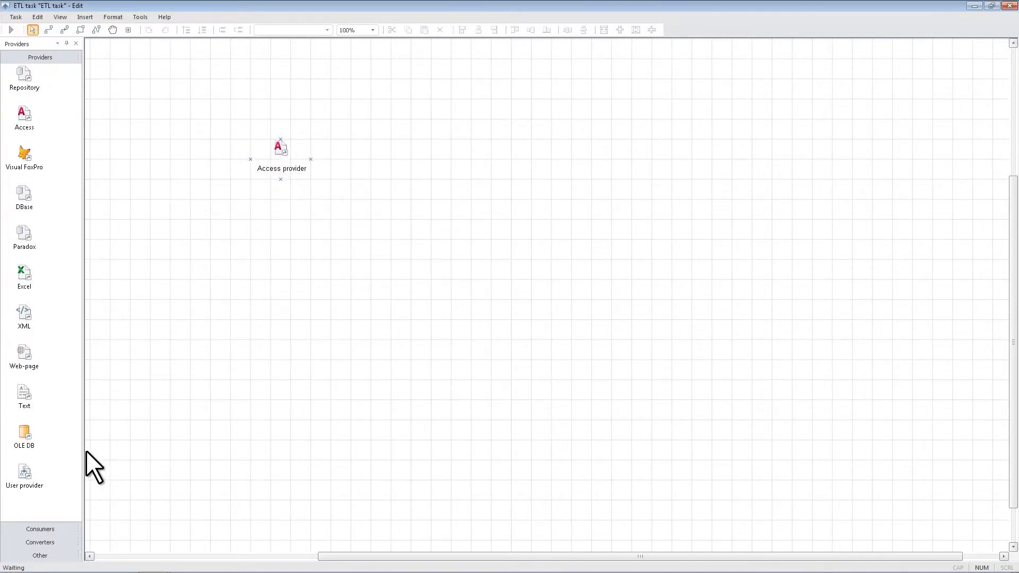
- Add a Repository consumer with the object name "Consumer" and the identifier CONSUMER_REPO
click(55, 530)
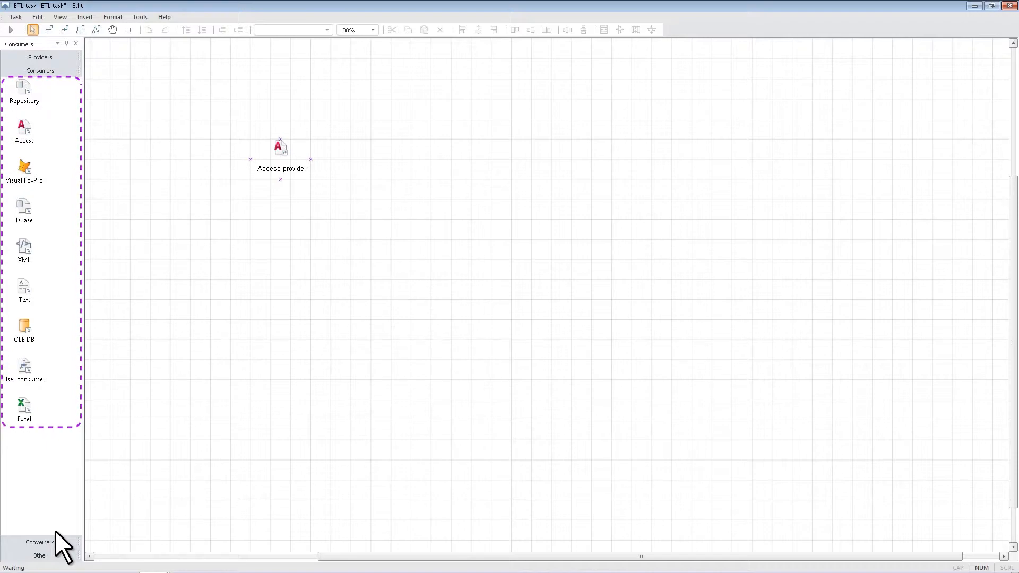
double_click(31, 89)
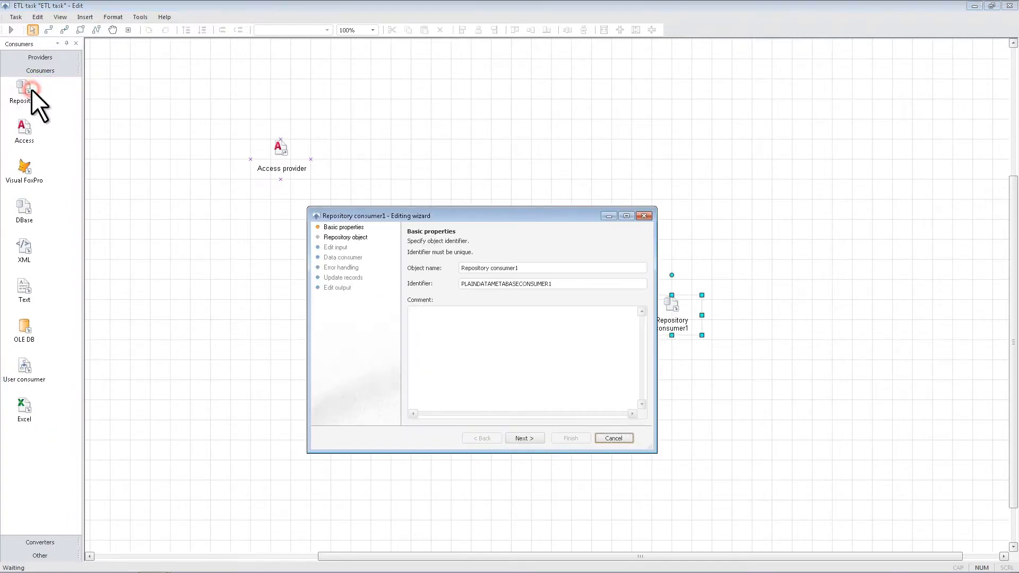
drag(494, 269, 475, 269)
drag(475, 270, 455, 280)
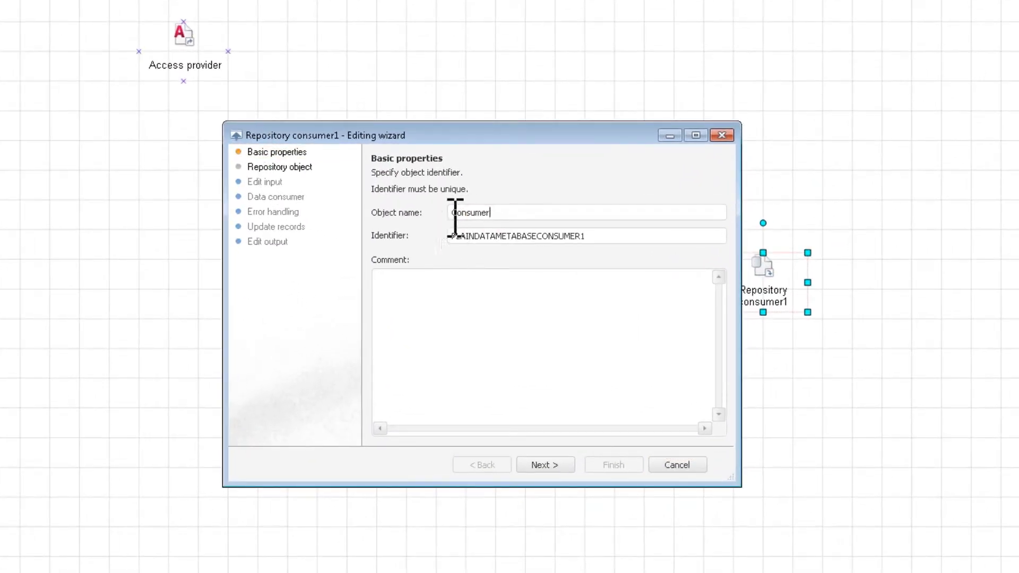
double_click(541, 236)
text(CONSUMER_REPO)
click(568, 464)
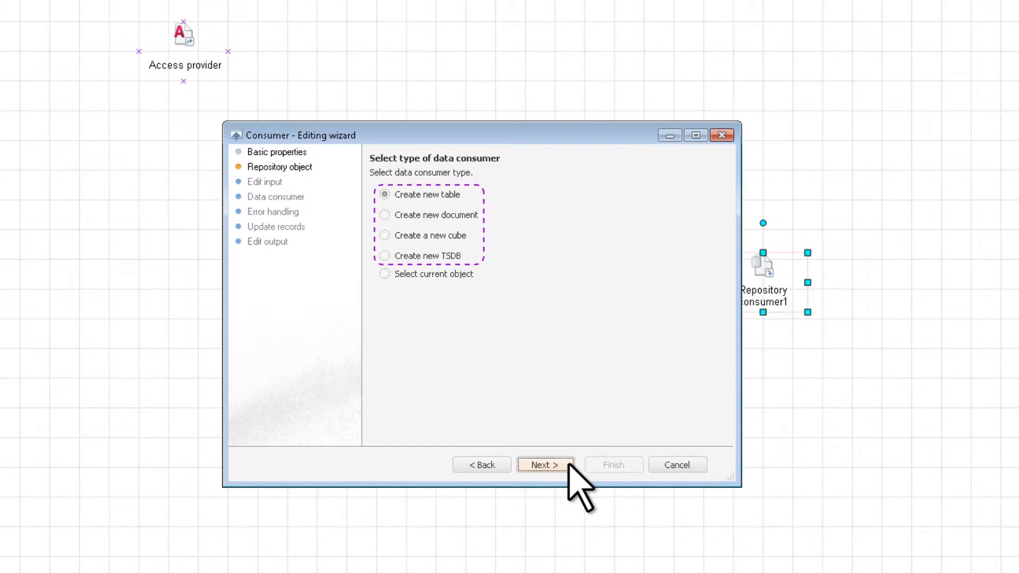
- Set the consumer to use an existing repository object, choosing the Countries table under 05. Examples > ETL
click(385, 275)
click(540, 465)
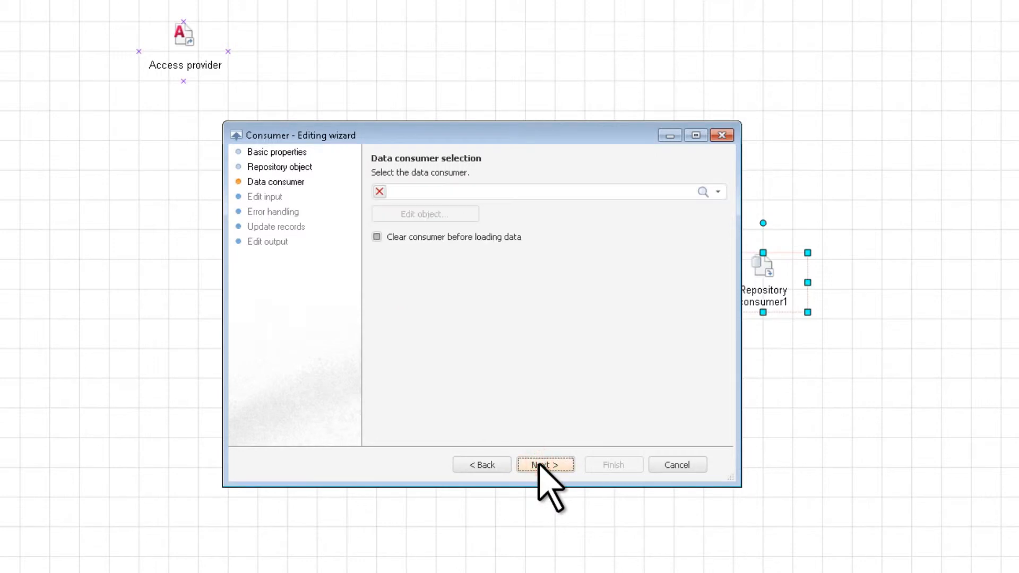
click(716, 192)
click(396, 259)
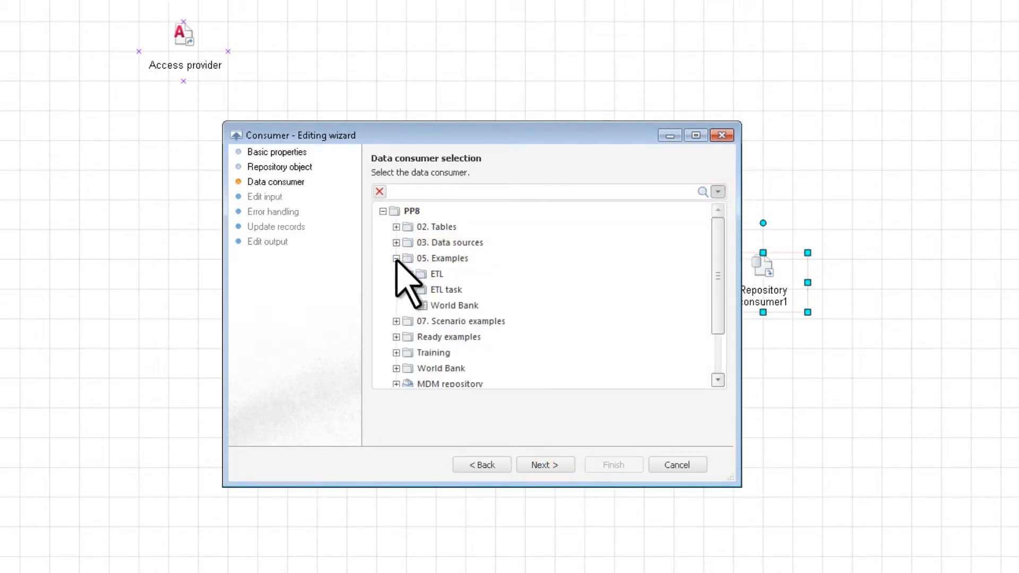
click(409, 274)
click(454, 291)
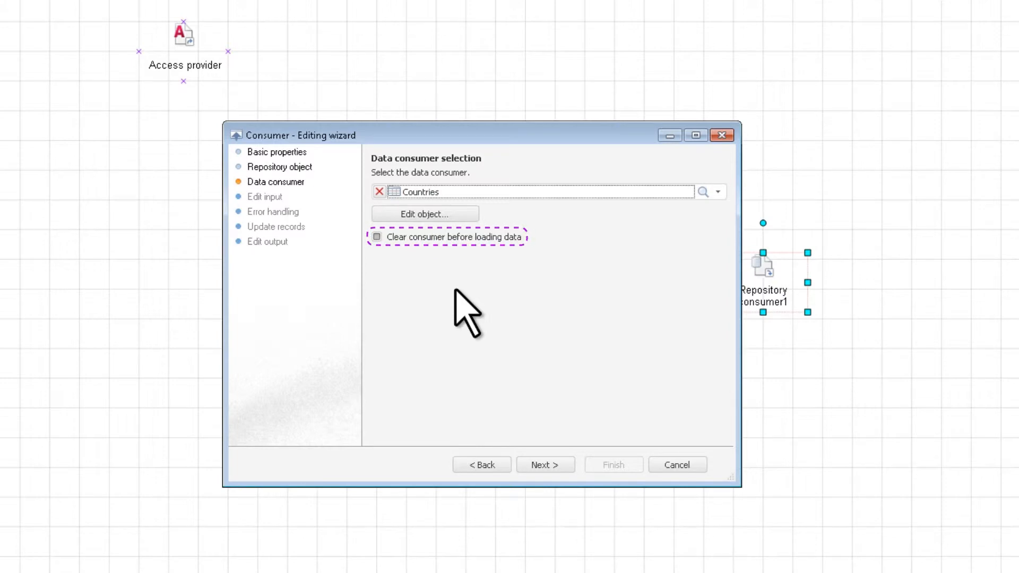
- Fill the Consumer's input field list from the selected Countries table
click(533, 462)
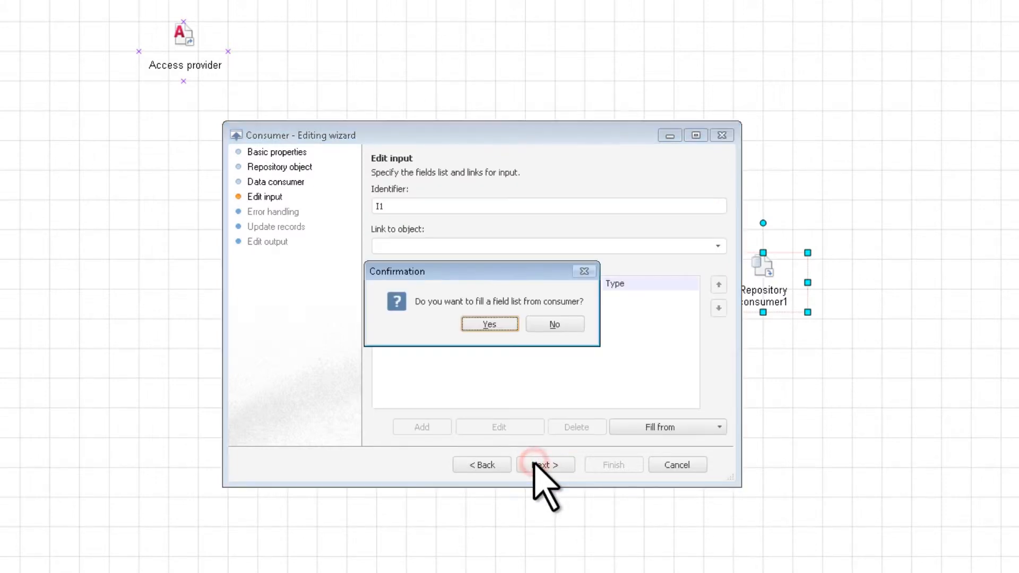
click(486, 324)
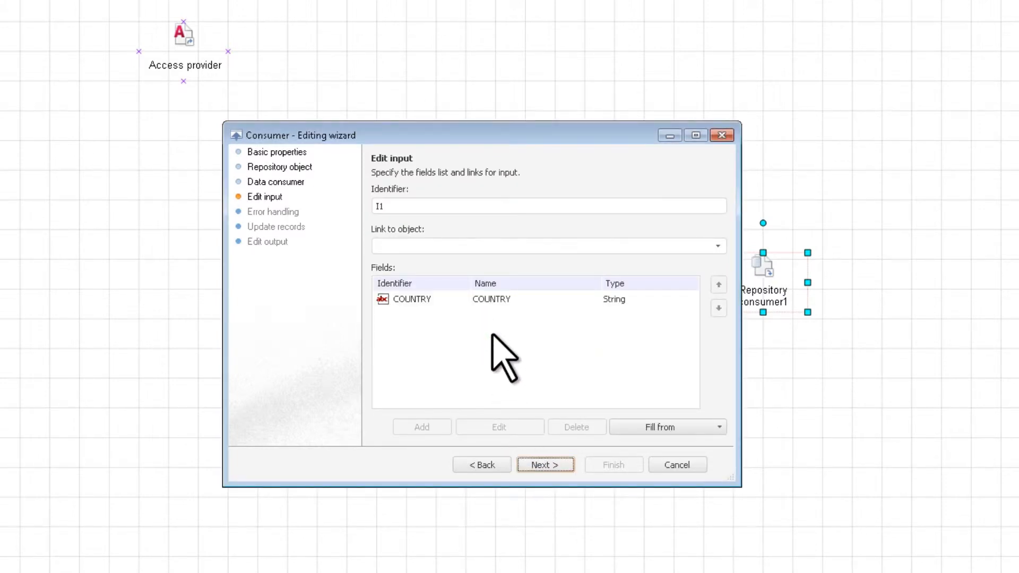
click(563, 464)
- Keep "Skip all records in one transaction" as the error action, finish the Consumer without update fields, and place it beside Access provider
click(717, 219)
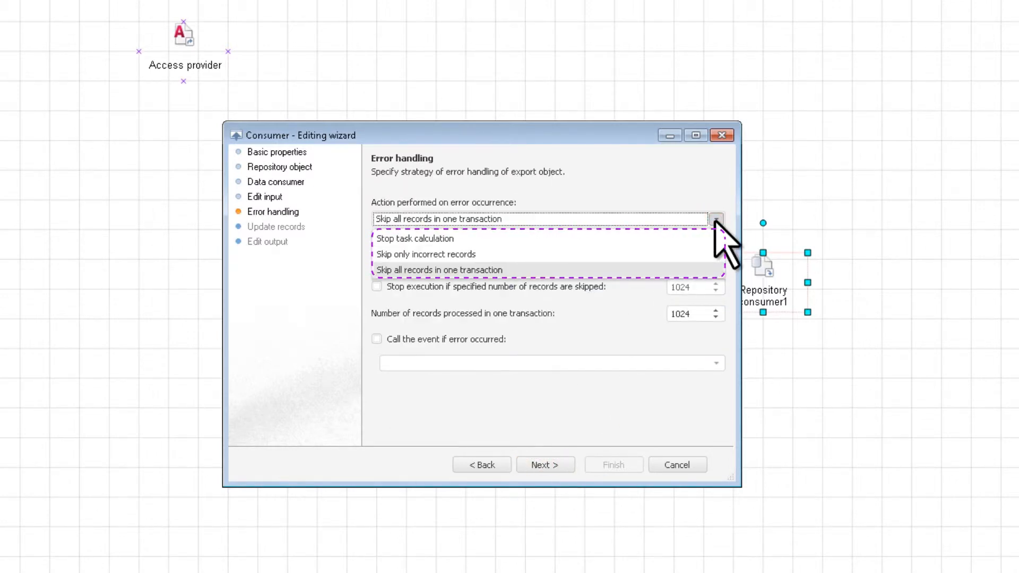
click(717, 220)
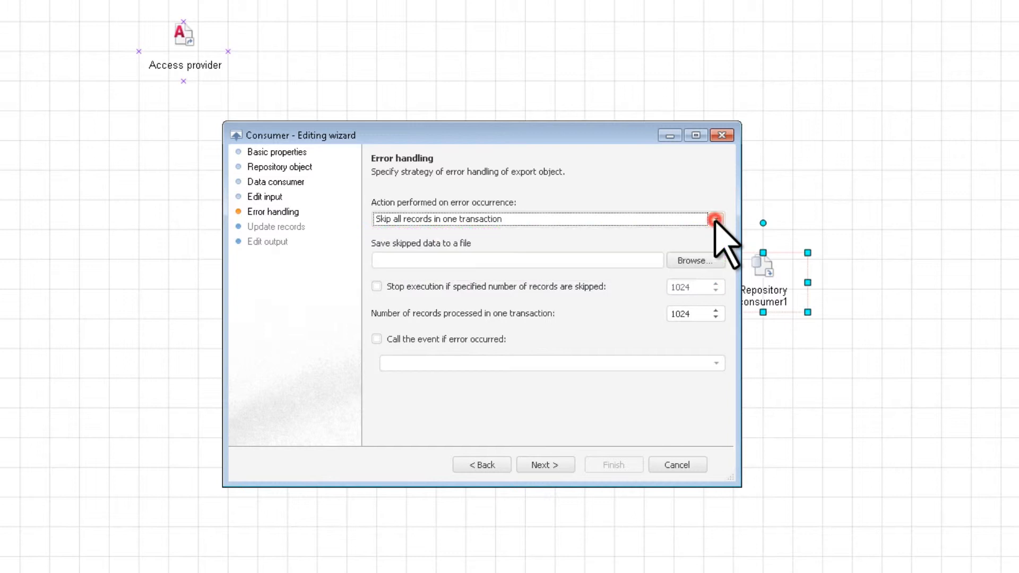
click(566, 467)
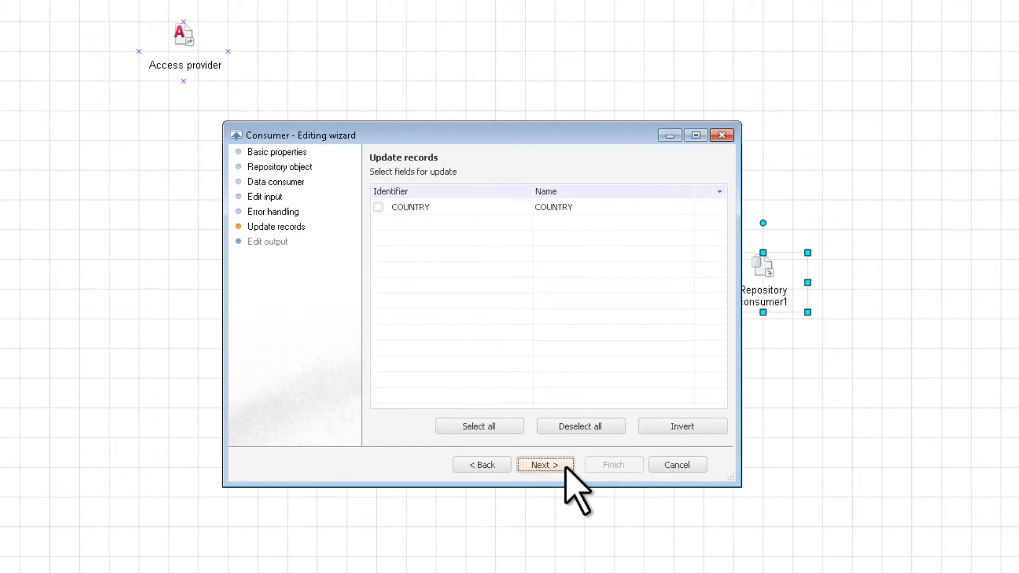
click(566, 468)
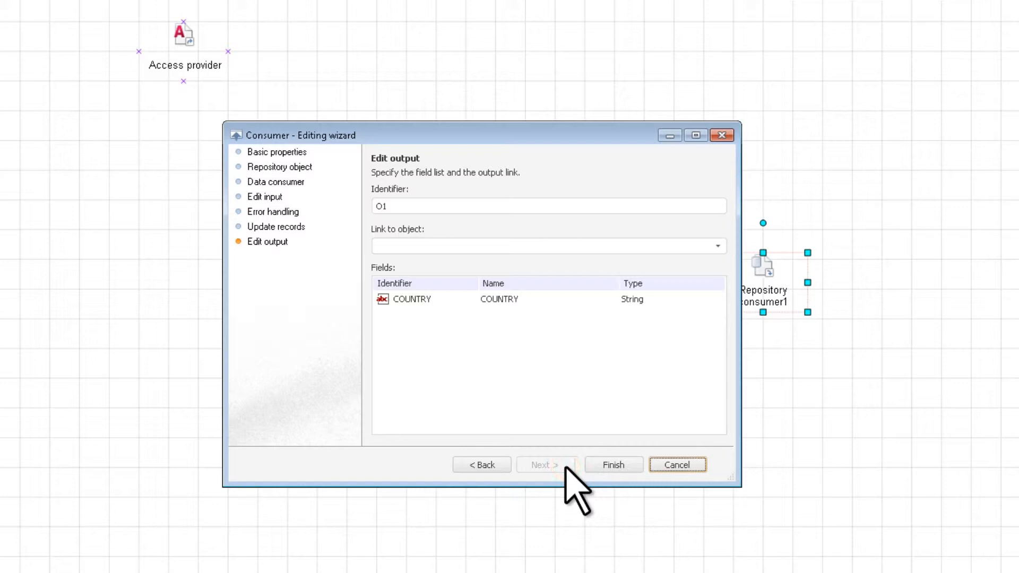
click(610, 467)
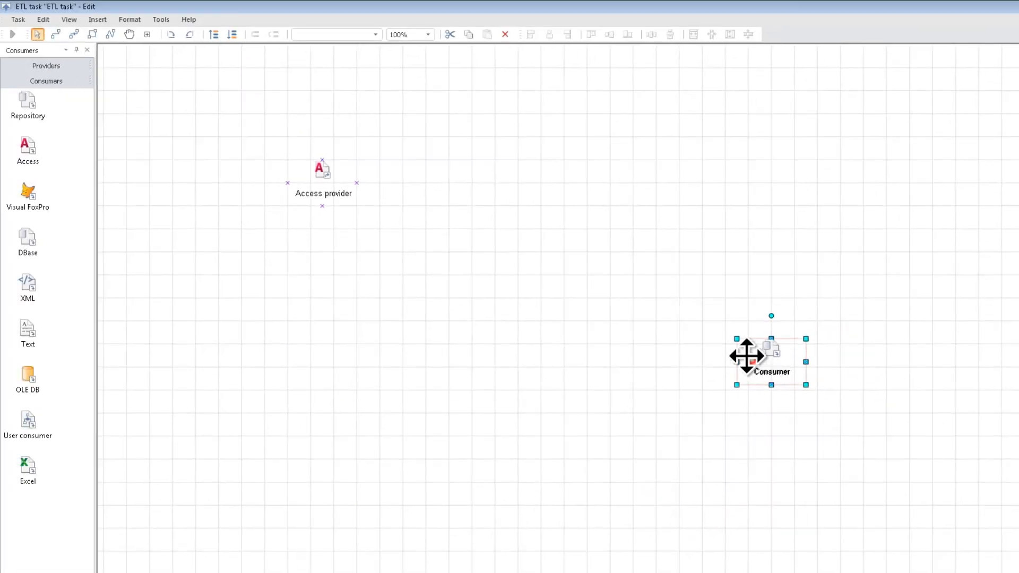
drag(746, 356, 458, 177)
click(436, 169)
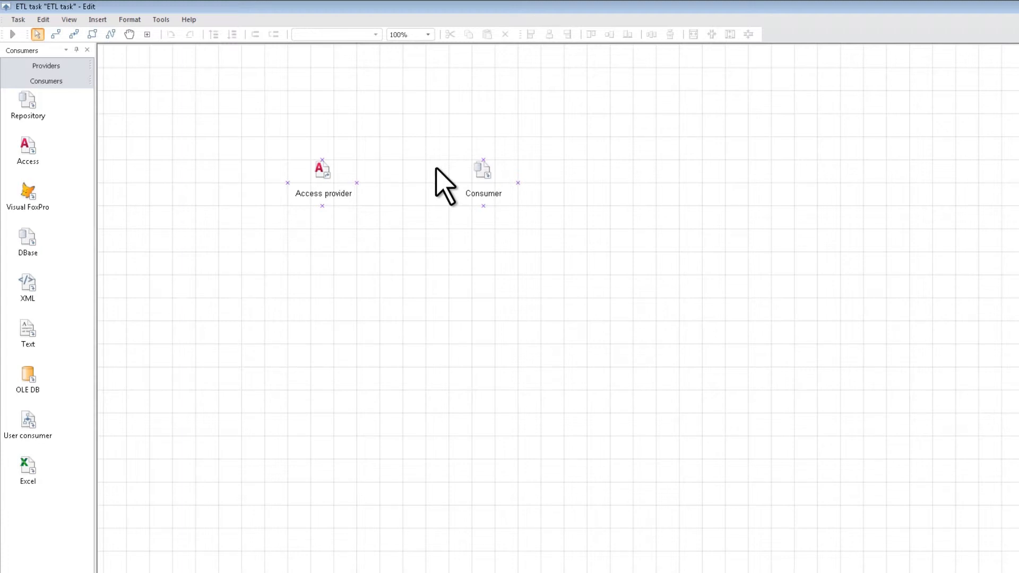
- Add a Delete duplicates converter with the object name "Delete duplicates" and the identifier DATA_DEDUP
click(65, 544)
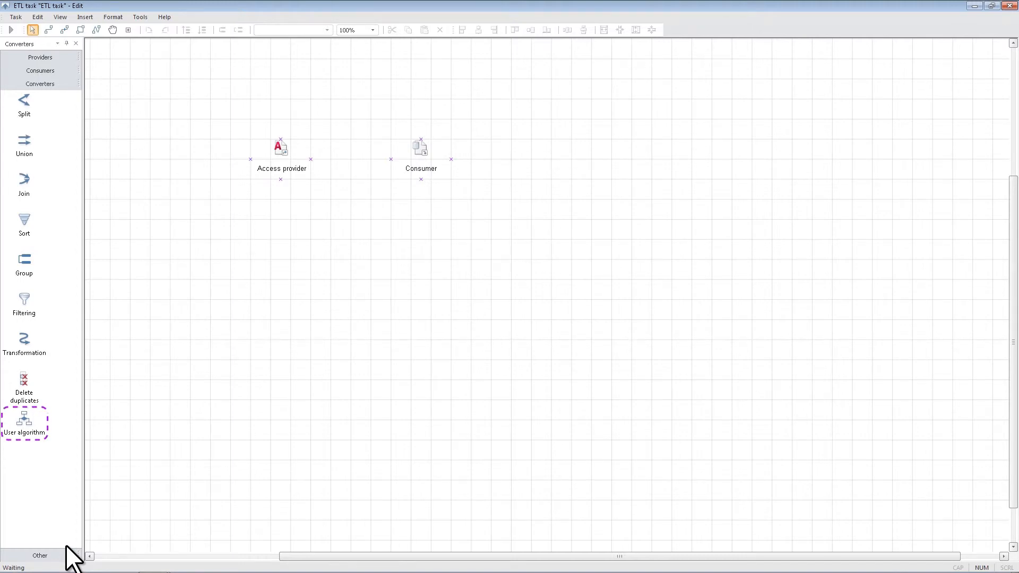
double_click(24, 387)
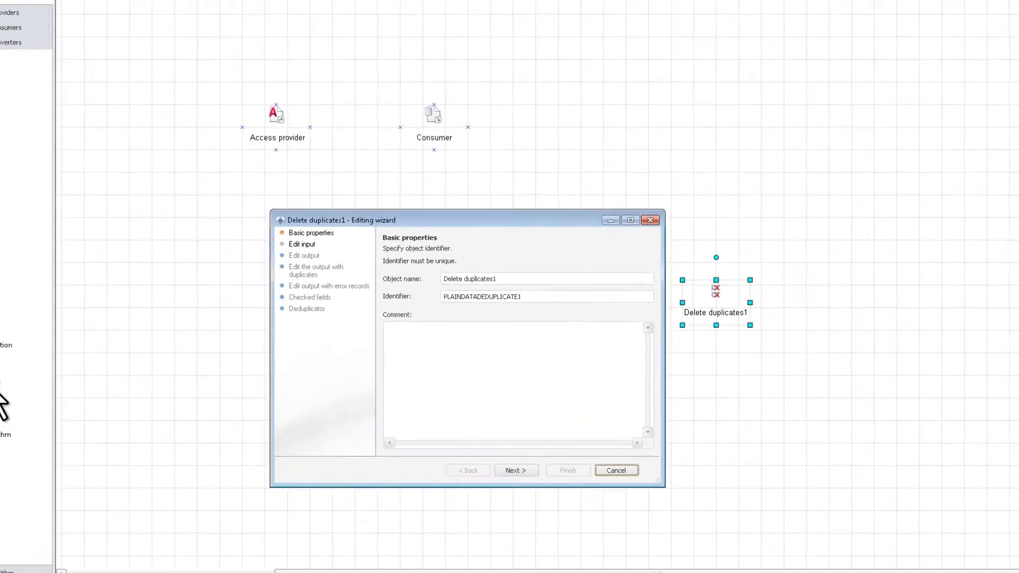
click(499, 279)
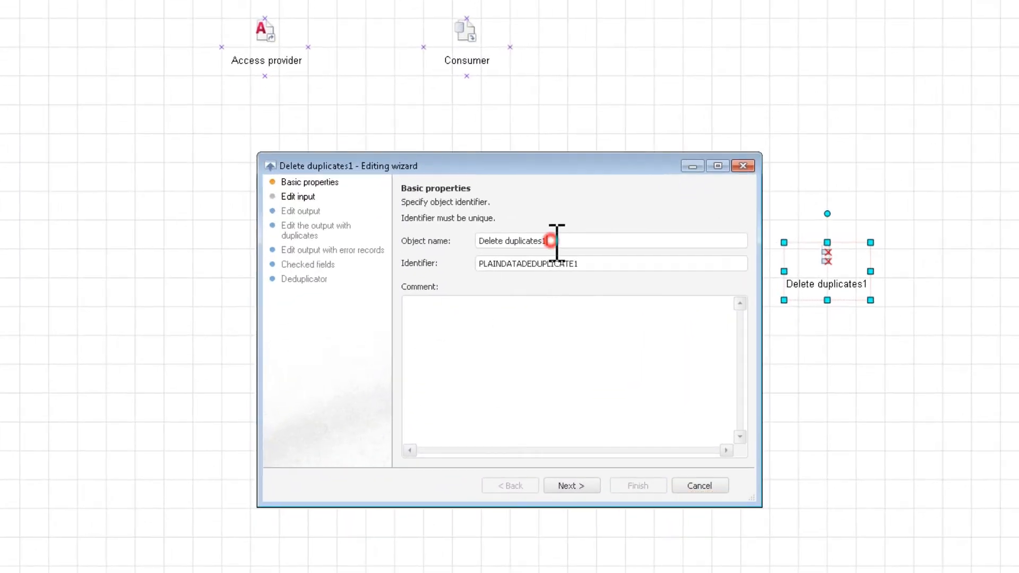
key(BackSpace)
drag(504, 266, 475, 268)
key(BackSpace)
click(503, 264)
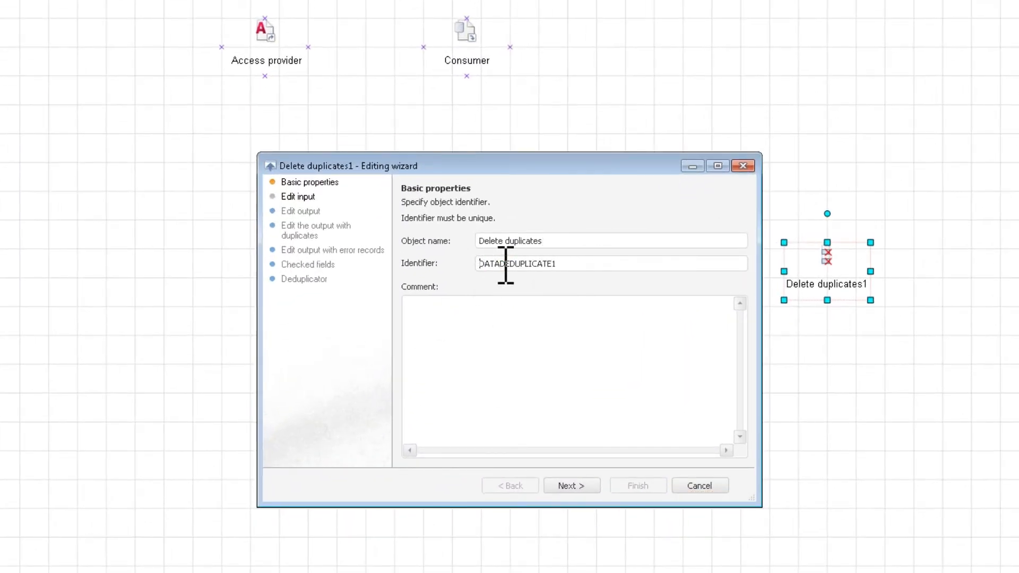
text(_)
drag(537, 264, 569, 265)
key(BackSpace)
click(554, 485)
- Link the converter's input I1 to Access provider's output O1 and fill its field list from the linked output
click(738, 273)
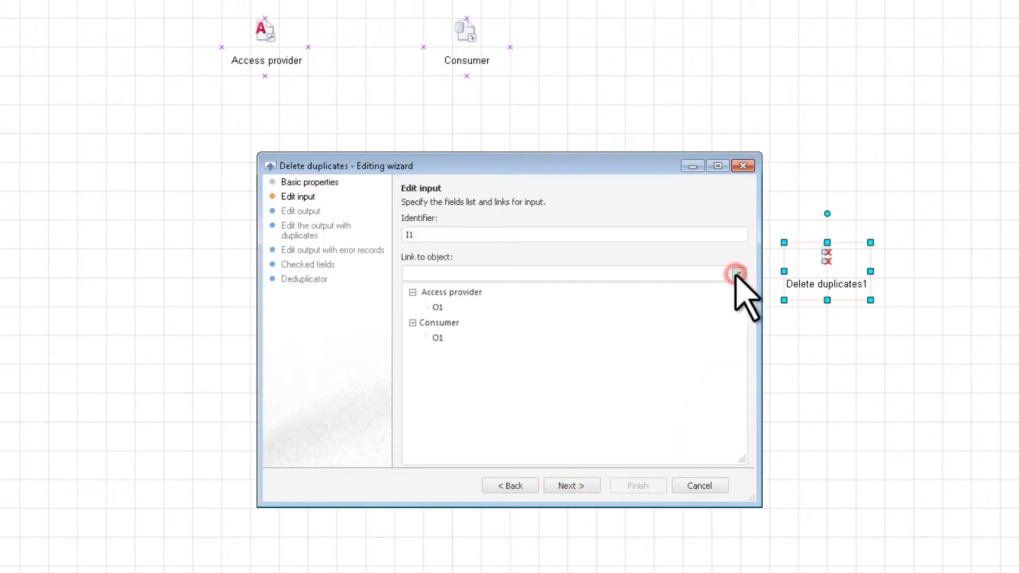
click(705, 312)
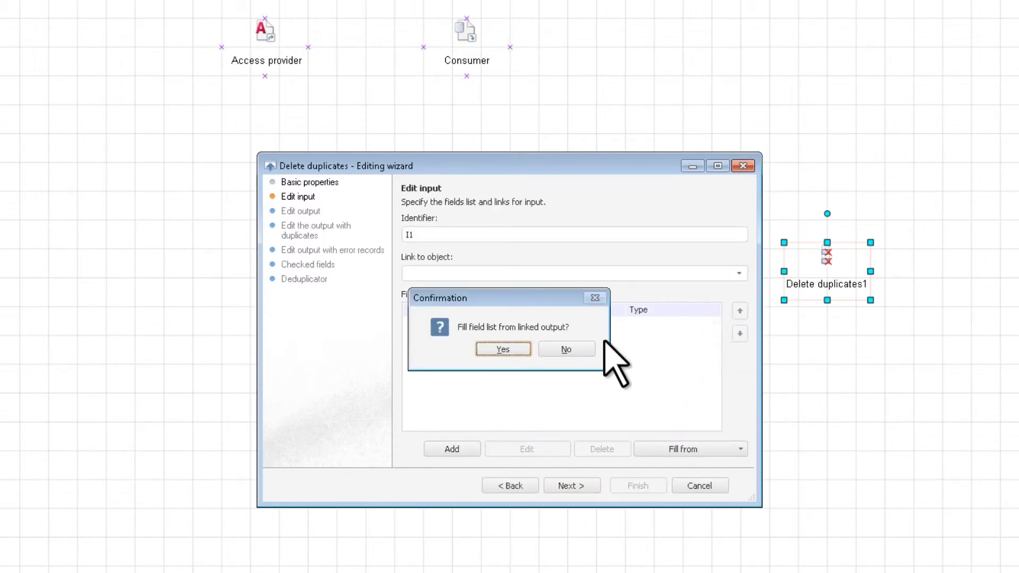
click(508, 354)
click(577, 486)
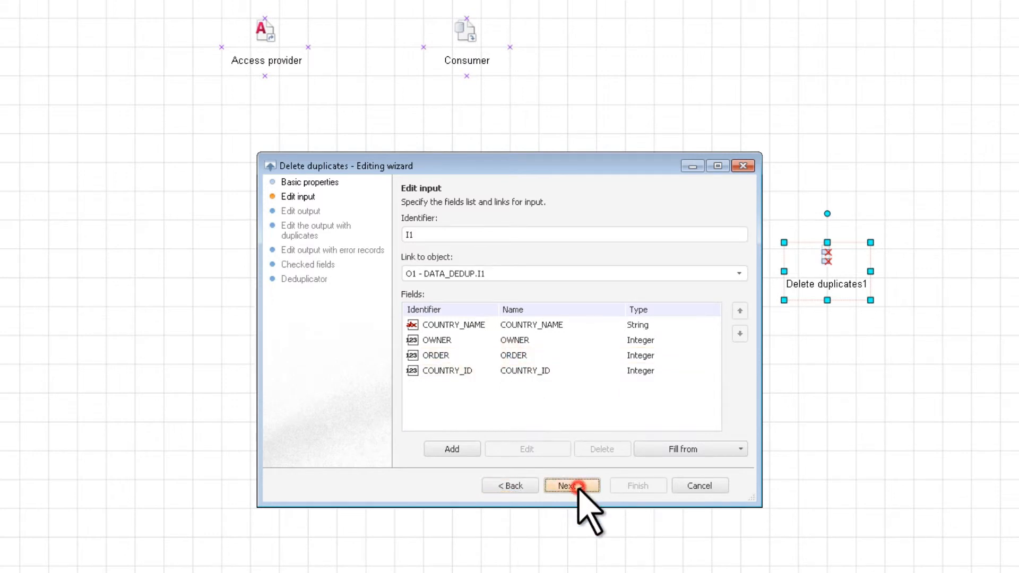
- Link the converter's output O1 to the Consumer's input I1, with COUNTRY_NAME, OWNER, ORDER and COUNTRY_ID as its output fields
click(547, 349)
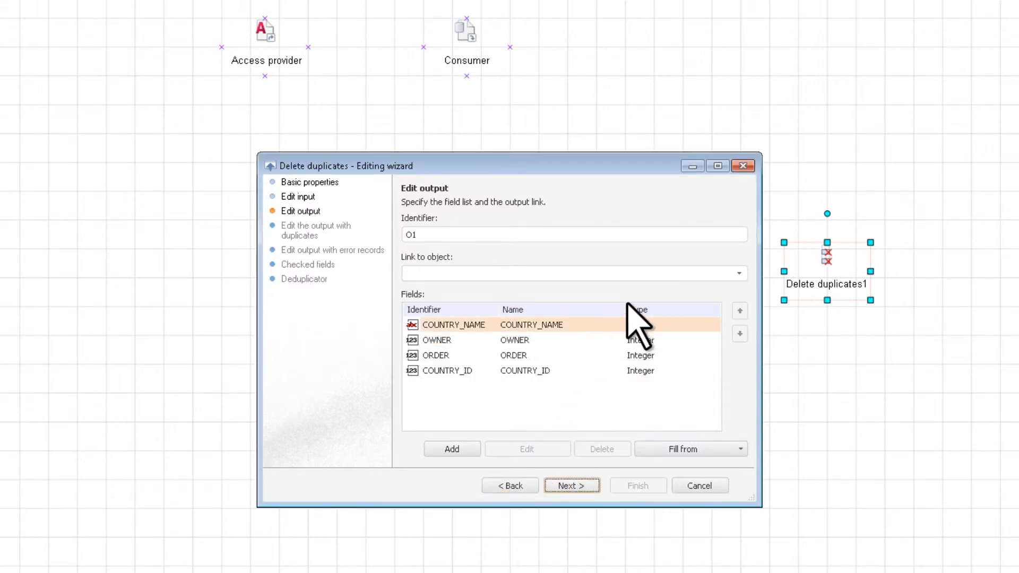
click(738, 273)
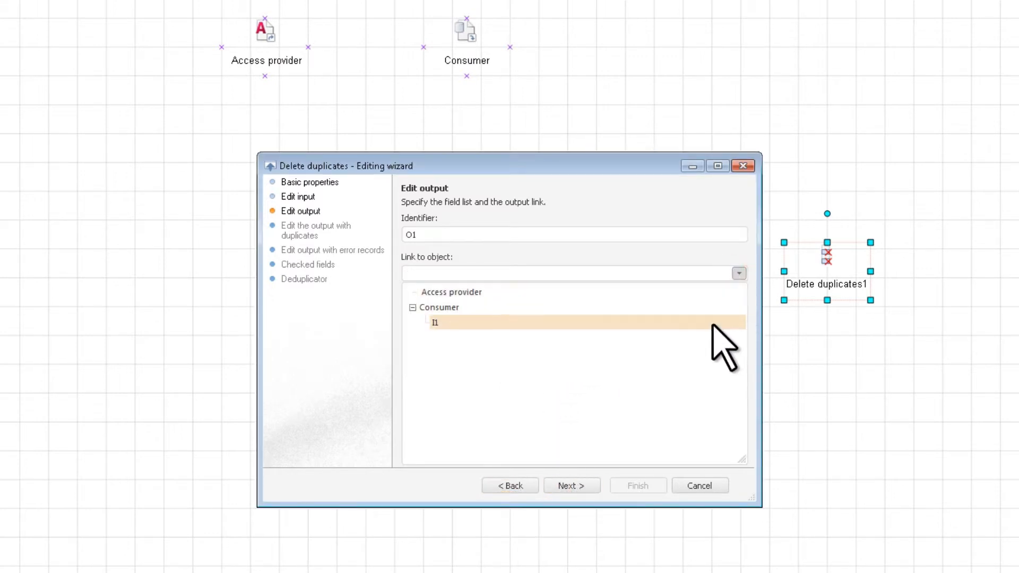
click(712, 322)
click(634, 349)
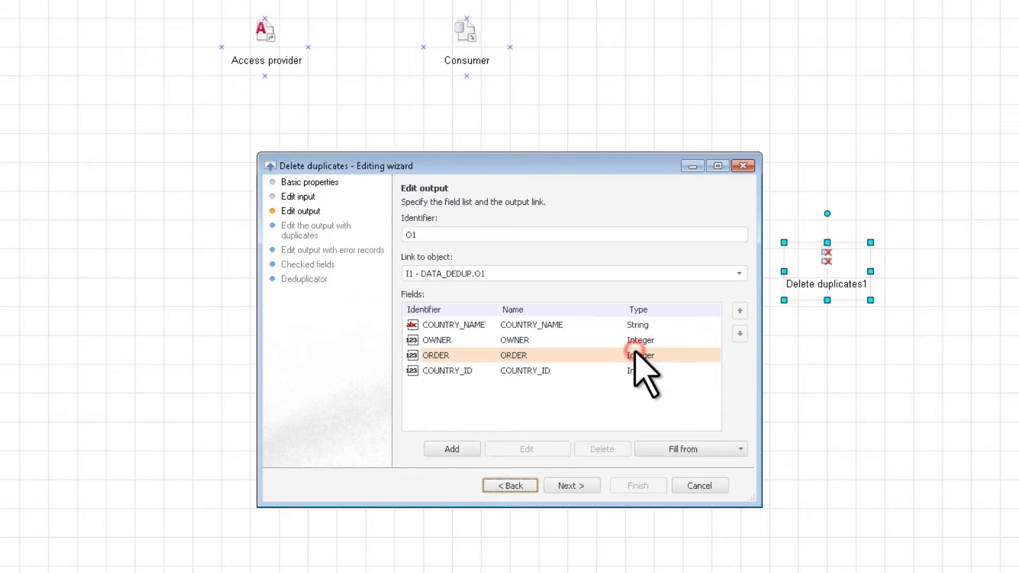
click(586, 486)
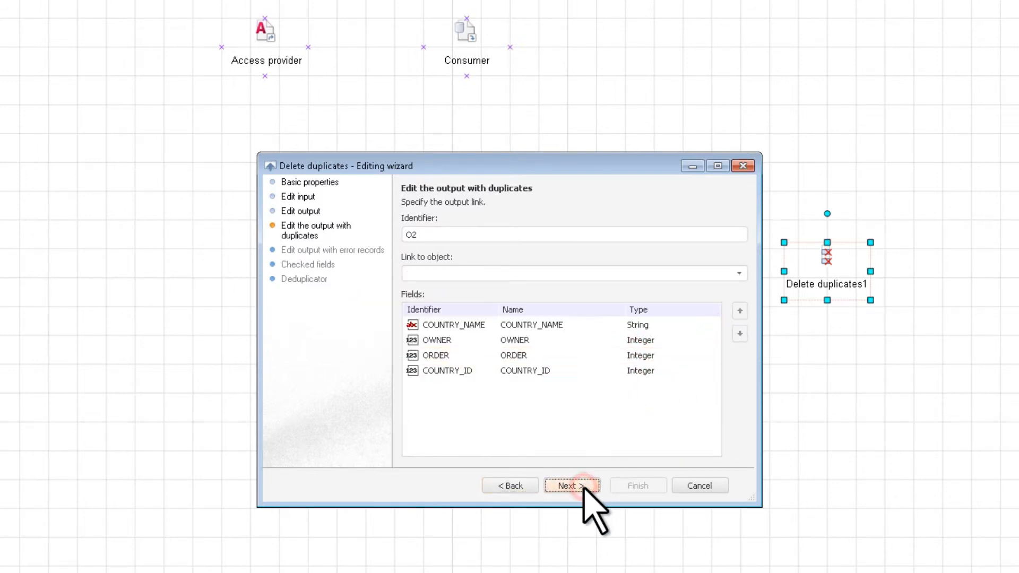
- Leave the duplicates and error record outputs unlinked, and choose COUNTRY_NAME as the field to check for duplication
click(585, 486)
click(585, 486)
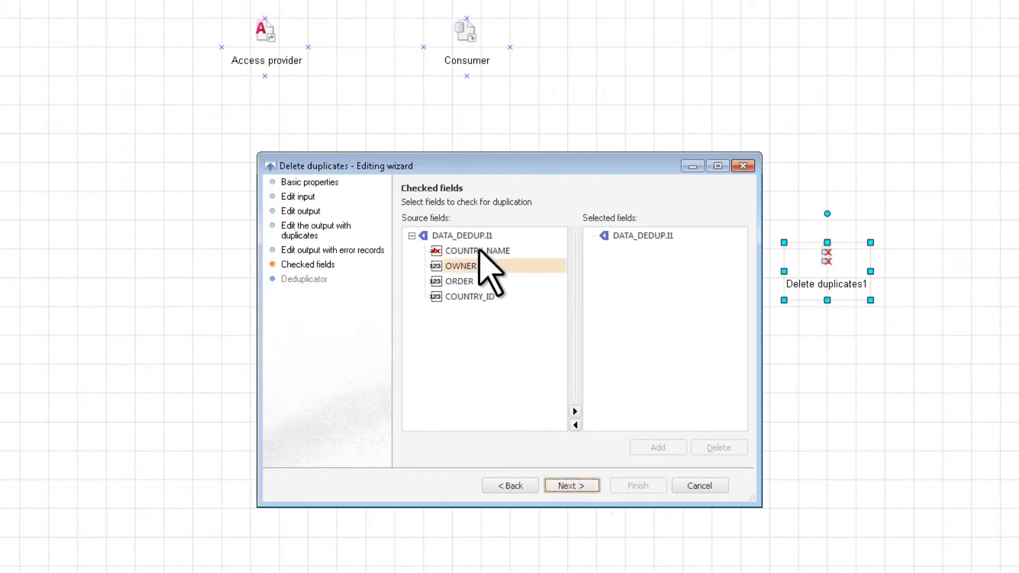
drag(476, 249, 591, 237)
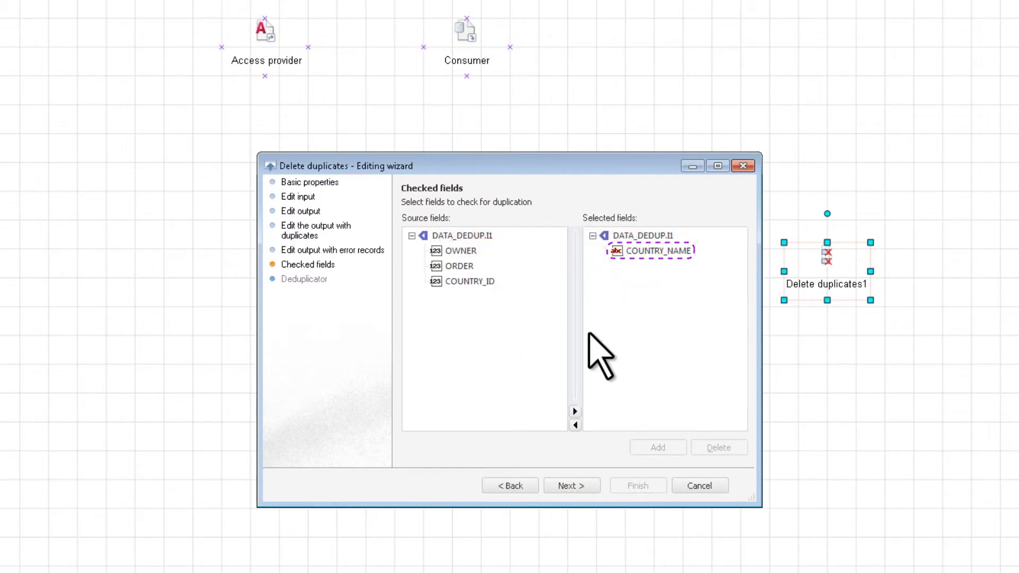
click(586, 486)
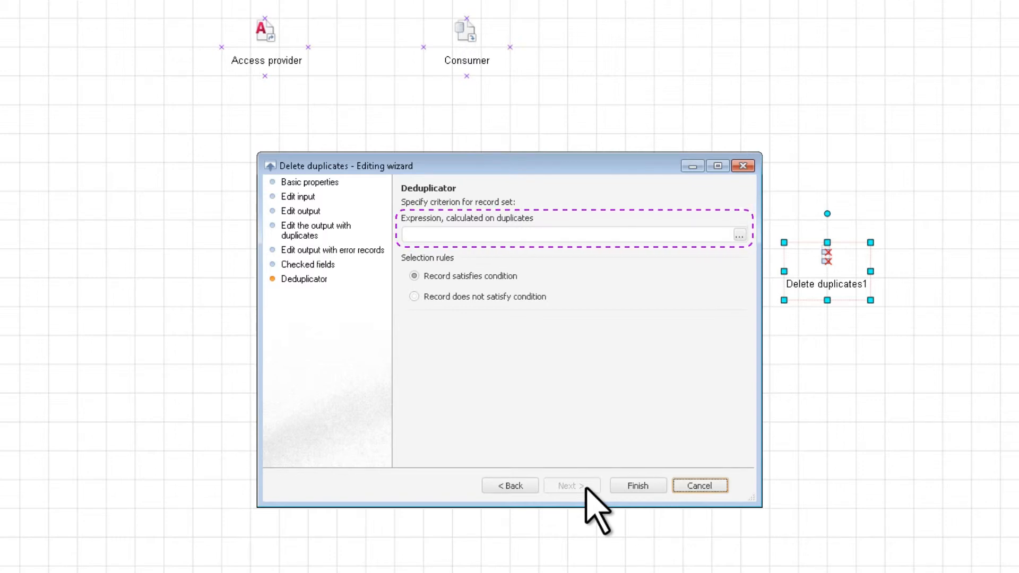
- Set the deduplicator expression to (I1.OWNER <> Null) And (I1.ORDER <> Null) And (I1.COUNTRY_ID <> Null), finish the converter, and place it below Access provider and Consumer
click(739, 235)
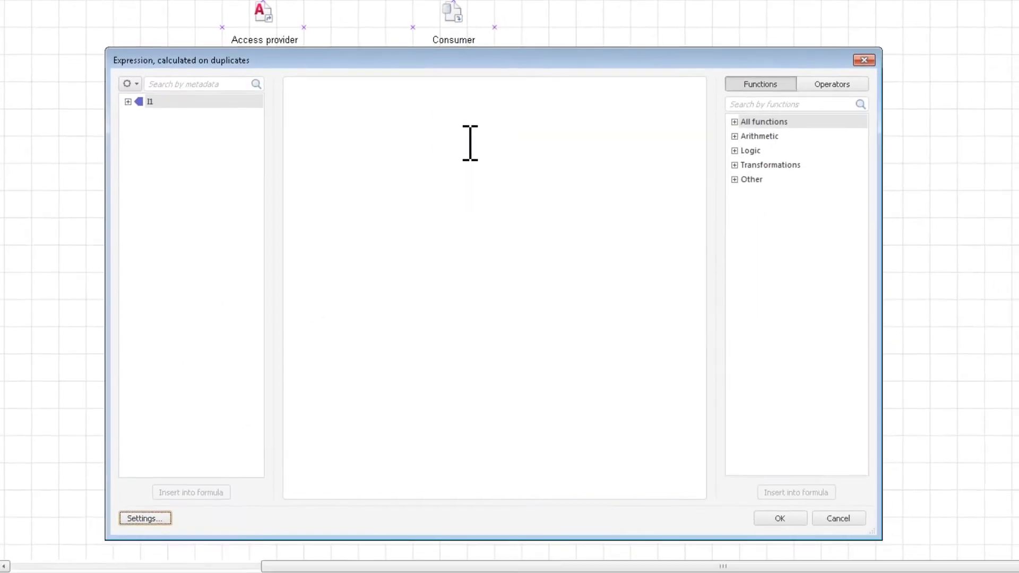
click(308, 84)
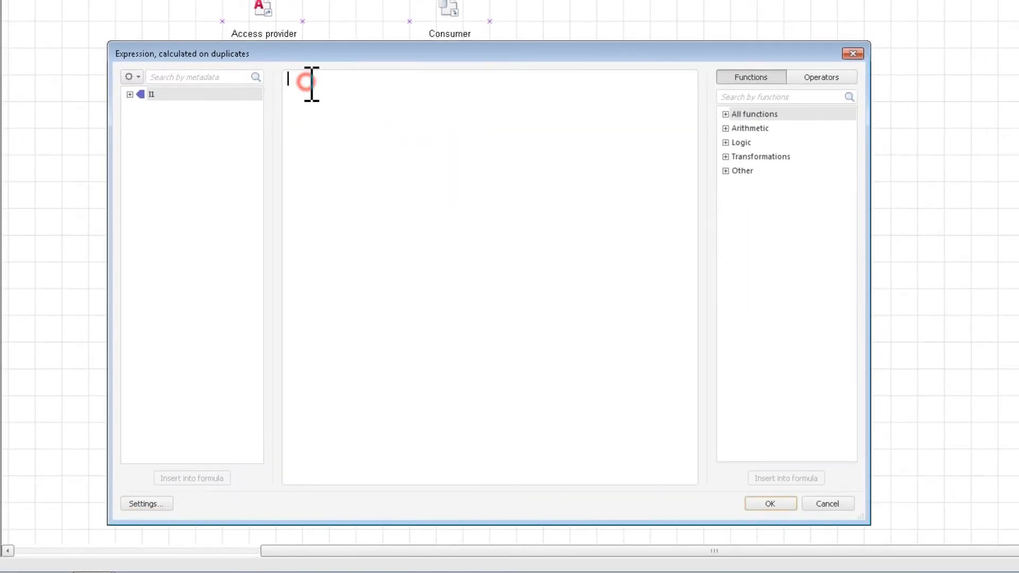
text((I1.OWNER <> Null) And (I1.ORDER <> Null) And (I1.COUNTRY_ID <> Null))
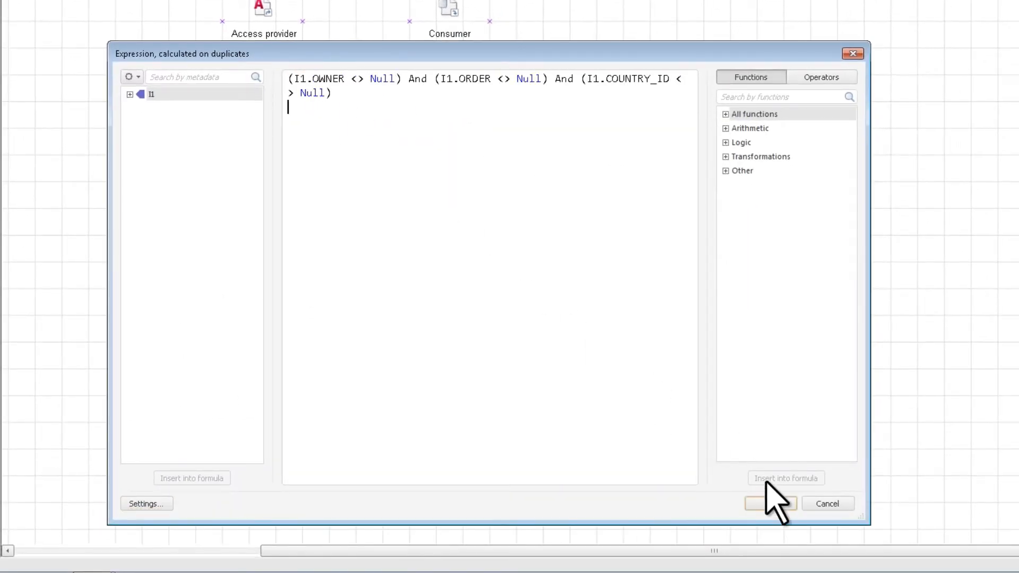
click(773, 503)
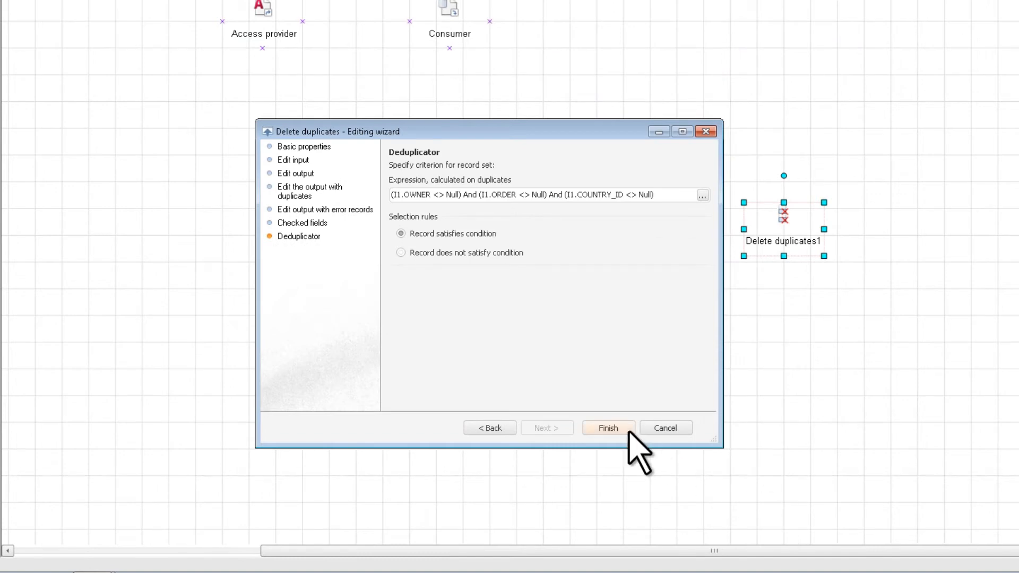
click(629, 427)
drag(738, 347, 384, 257)
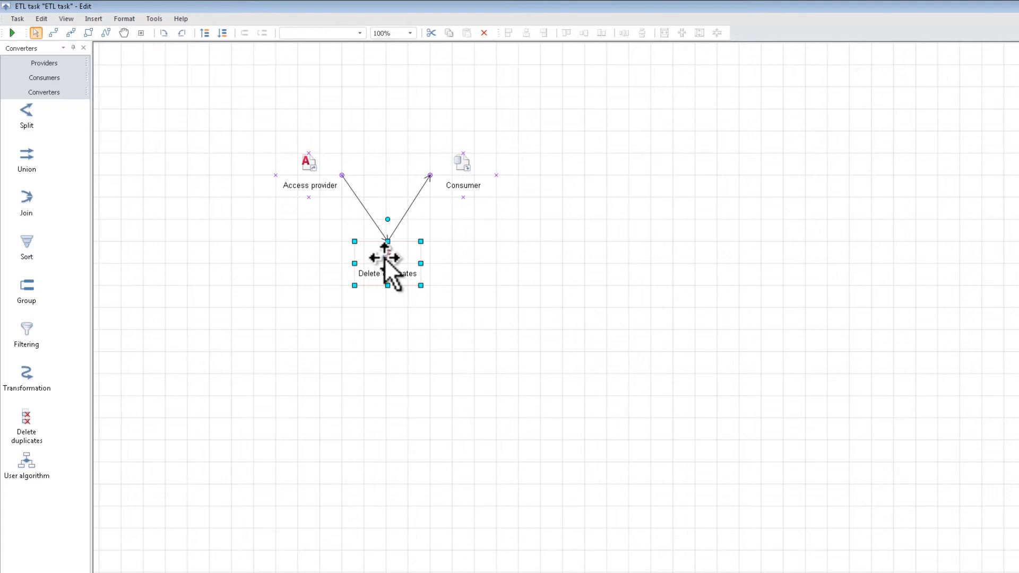
- Keep the field mapping of the link from Access provider, and map COUNTRY_NAME to COUNTRY in the link to Consumer
double_click(369, 216)
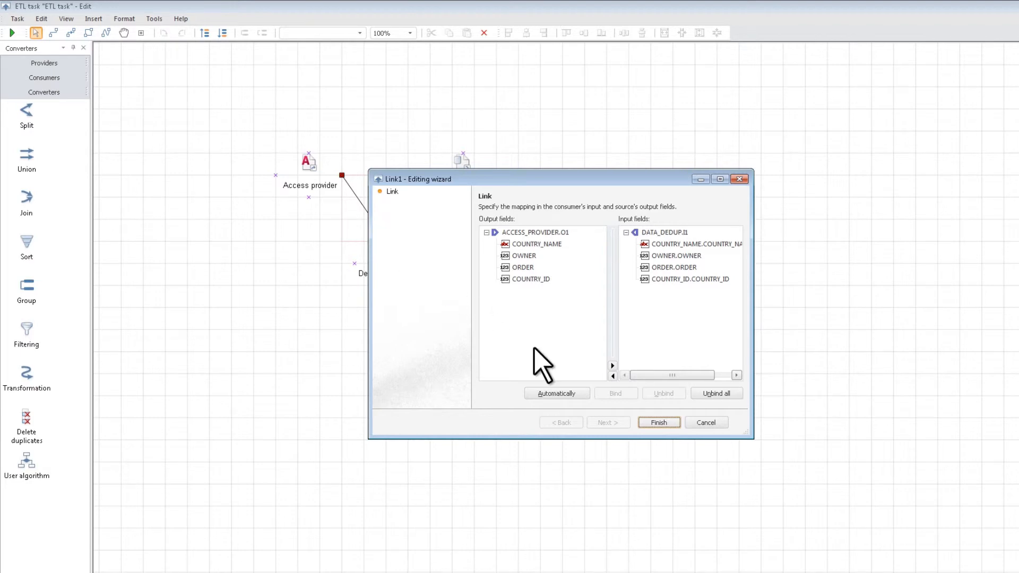
click(659, 422)
click(409, 209)
double_click(409, 209)
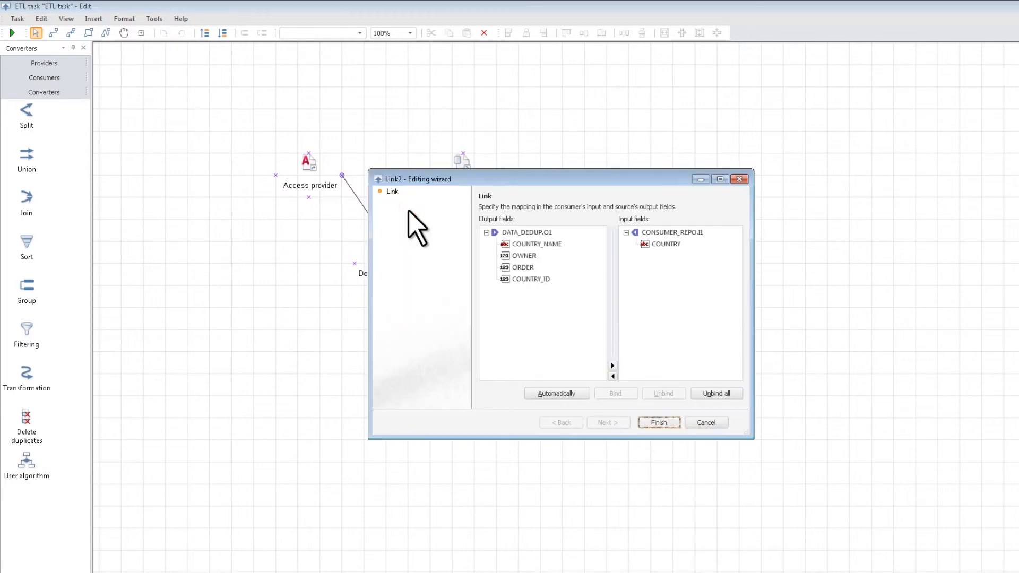
drag(528, 244, 670, 248)
click(663, 423)
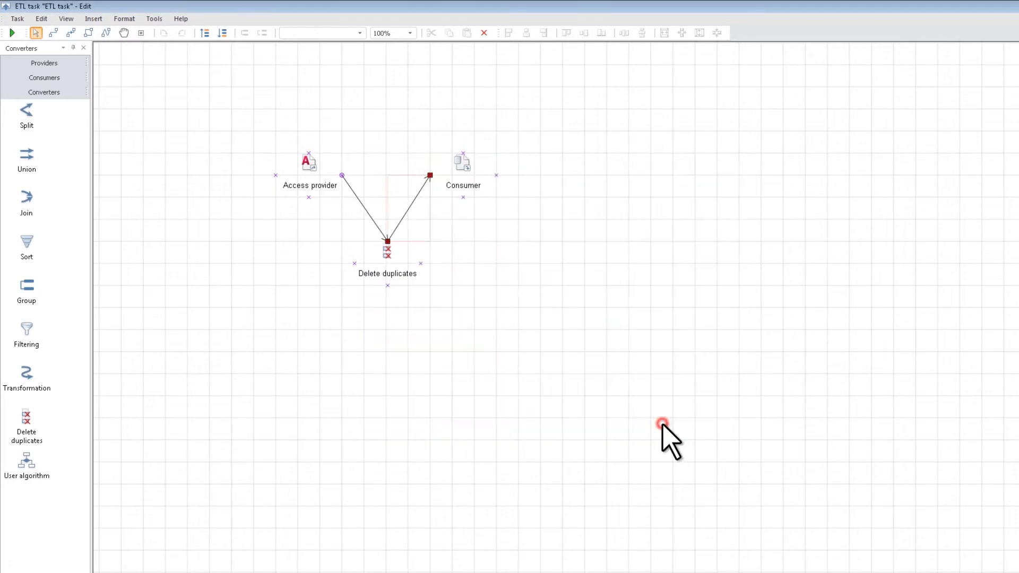
- Name the ETL task "Load countries" and give it the identifier LD_COUNTRIES
click(20, 20)
click(17, 102)
text(Load countries)
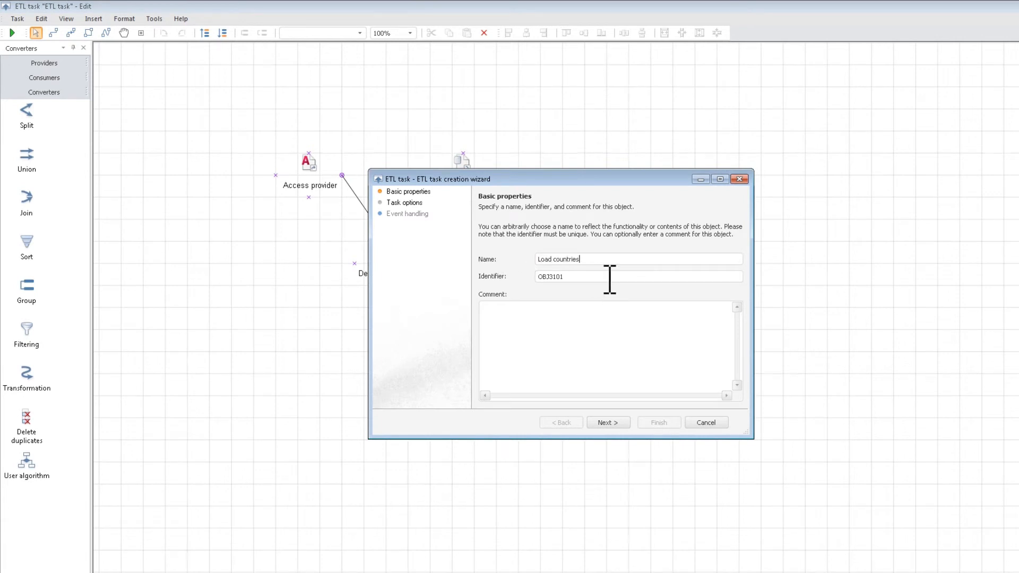
click(603, 278)
text(LD_COUNTRIES)
- Choose ETL log under 05. Examples > ETL as the task's log and finish the task setup without an event handling unit
click(404, 202)
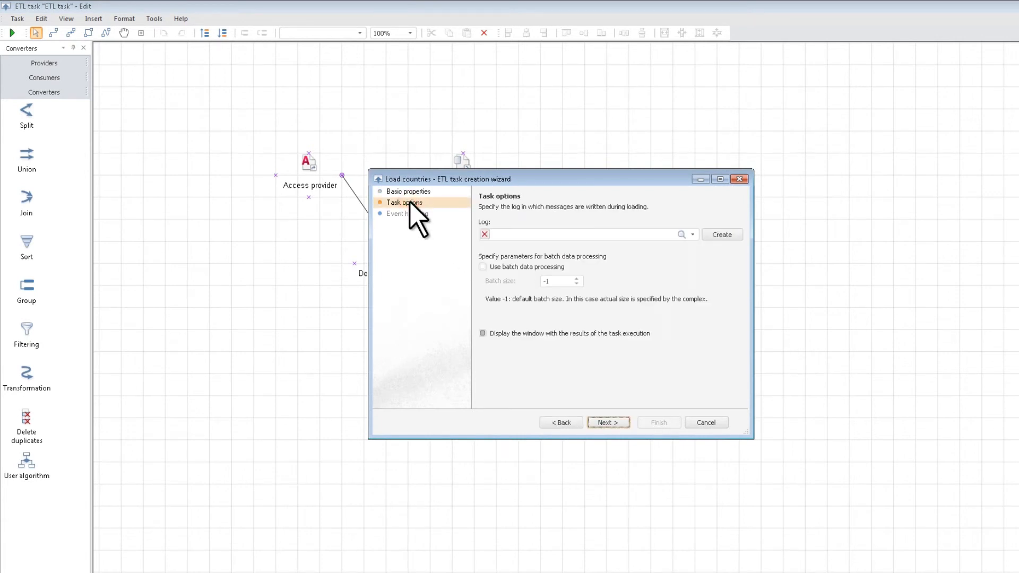
click(693, 234)
click(498, 260)
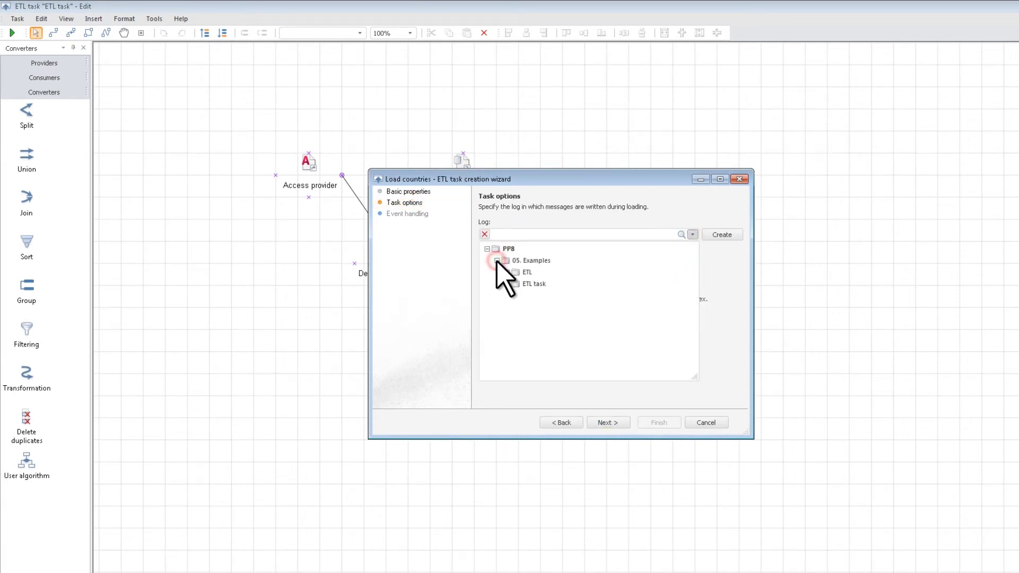
click(507, 271)
click(534, 282)
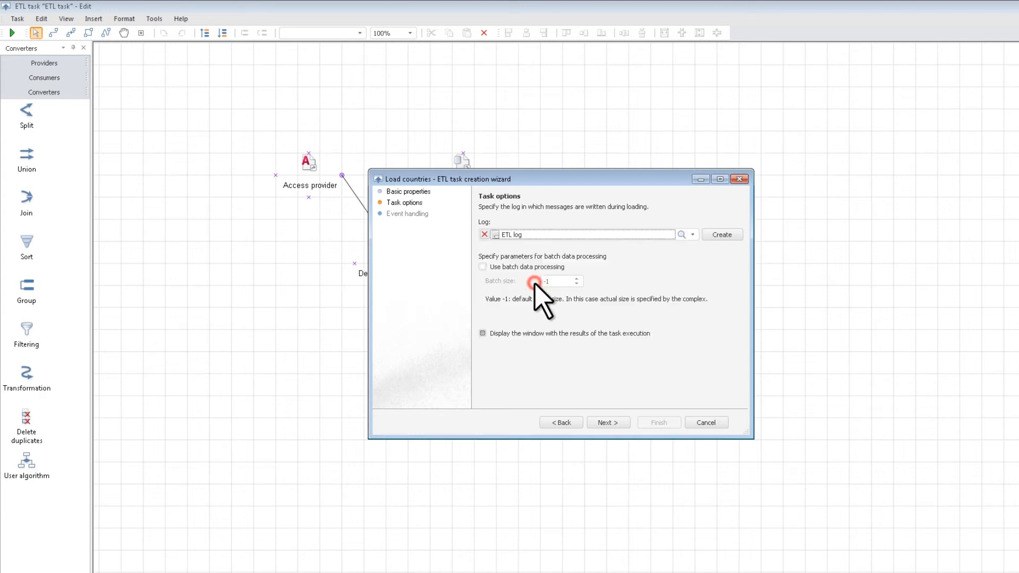
click(620, 423)
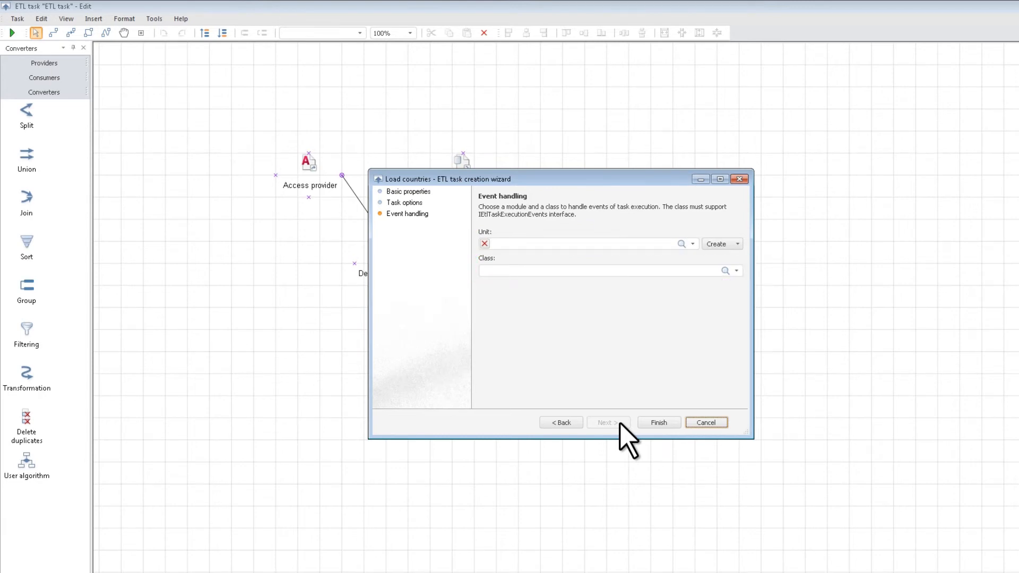
click(656, 423)
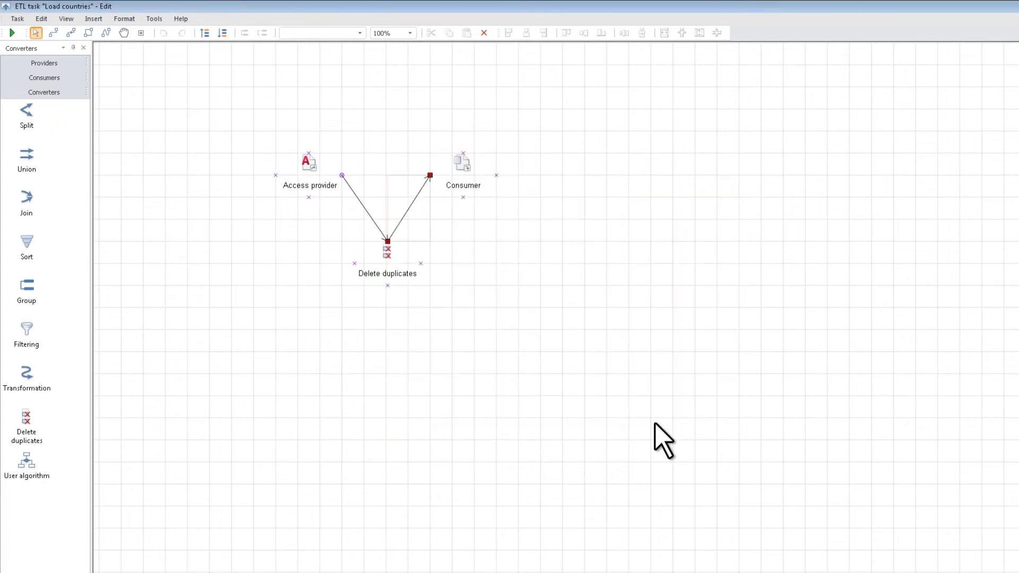
- Insert the existing ETL log object from the ETL folder and place it above and between Access provider and Consumer
click(95, 19)
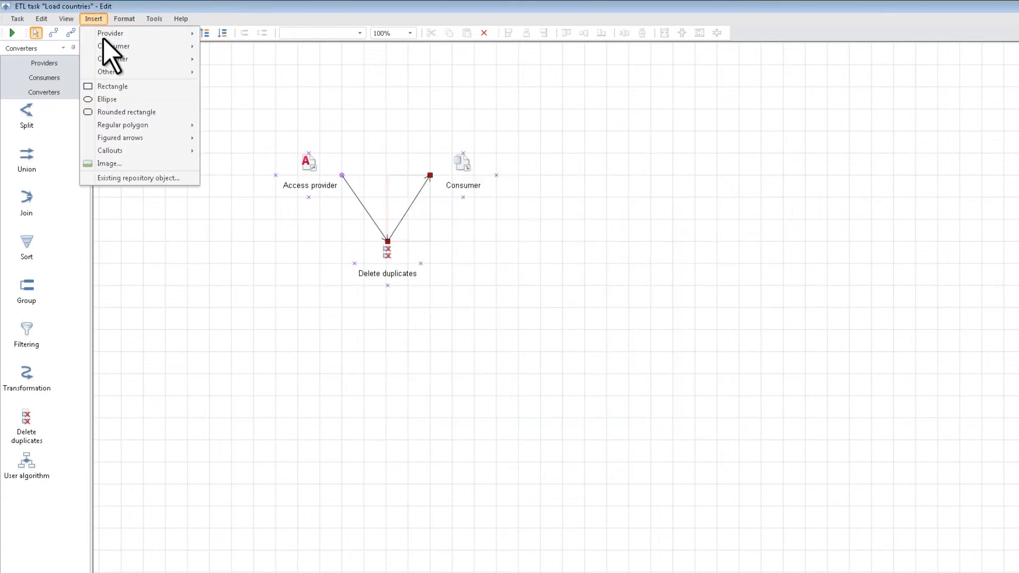
click(115, 179)
click(133, 305)
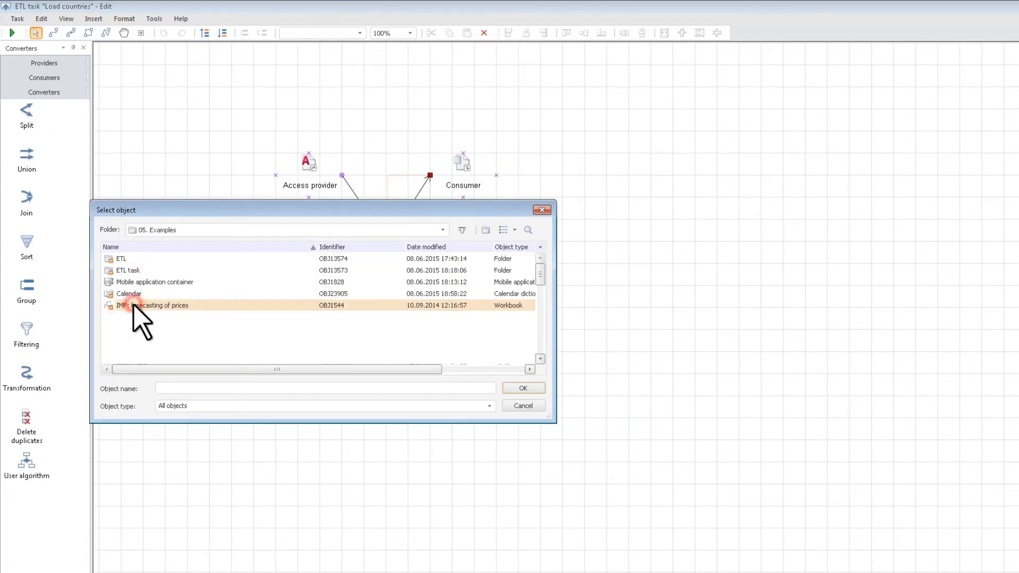
double_click(128, 259)
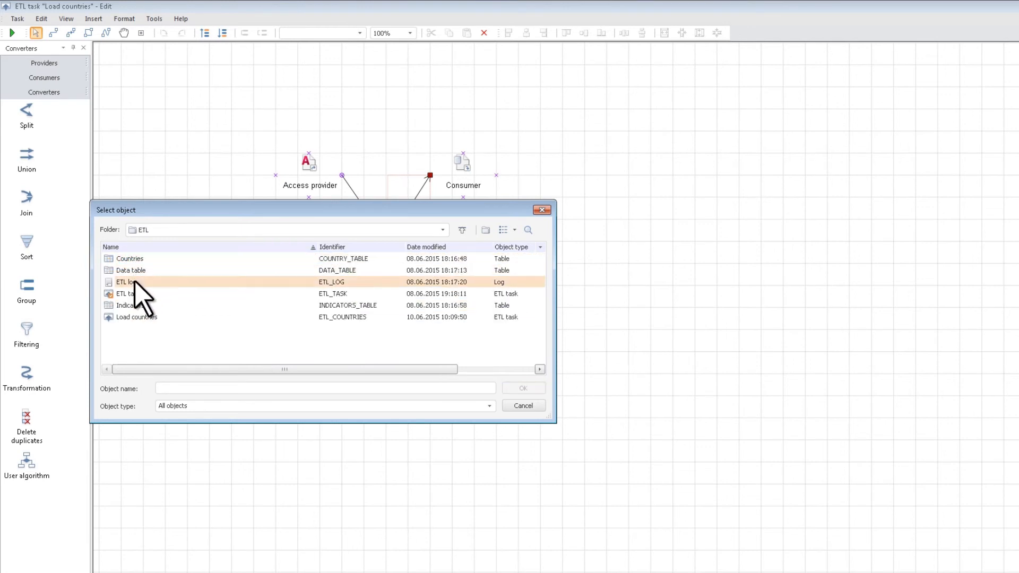
click(135, 282)
click(524, 389)
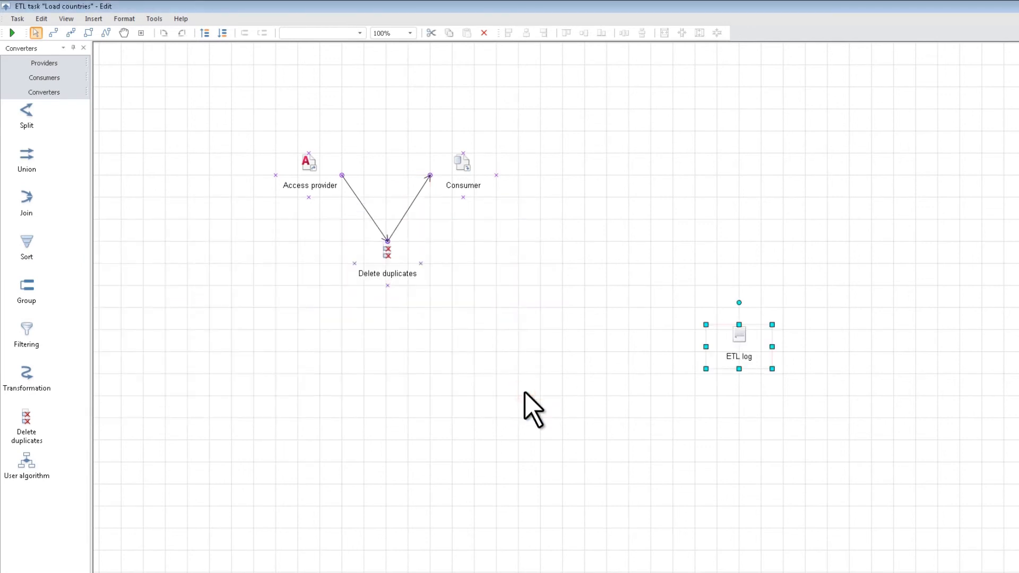
drag(724, 347, 375, 105)
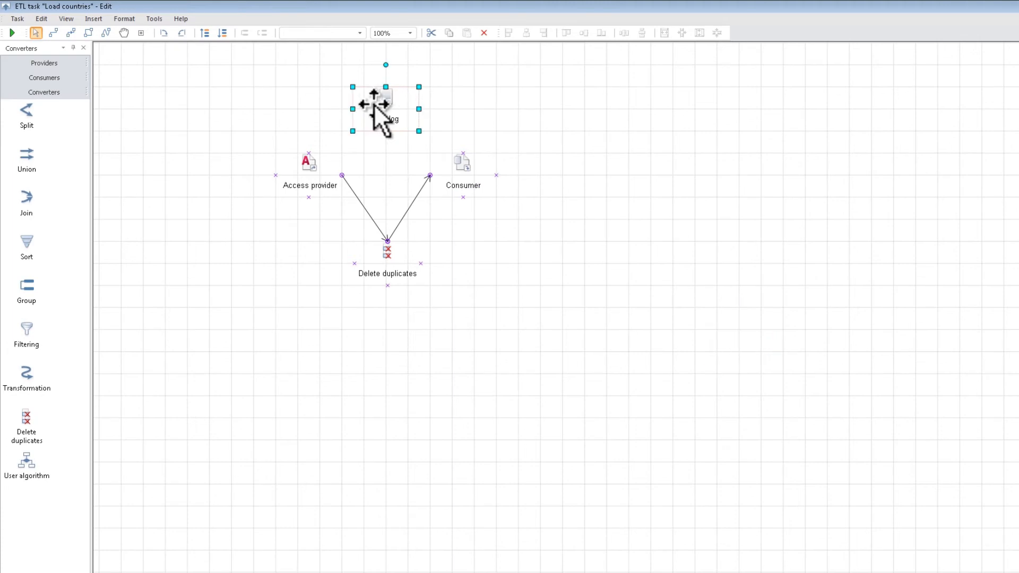
- Save the Load countries task and run it
click(21, 22)
click(19, 35)
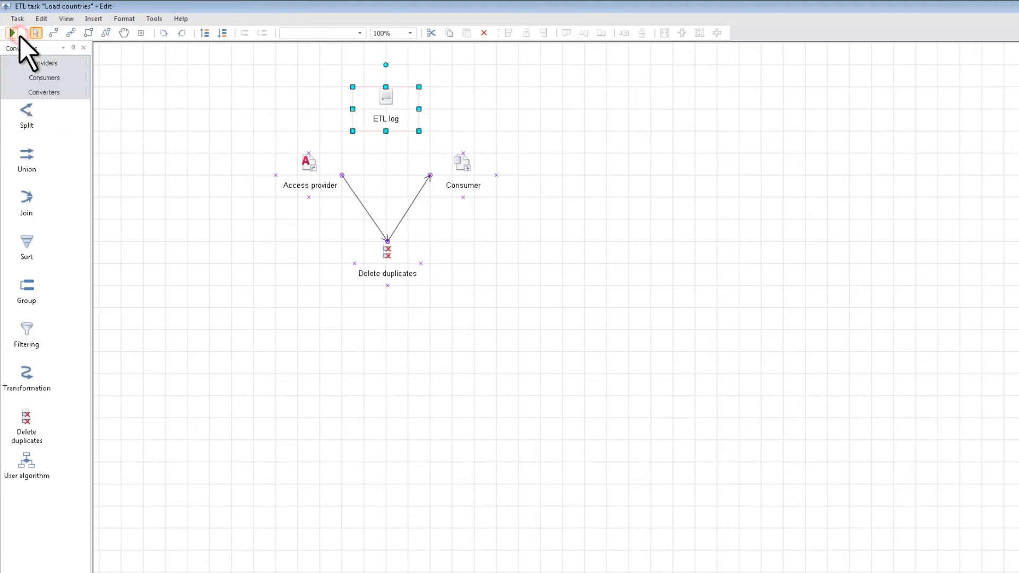
click(109, 86)
click(12, 33)
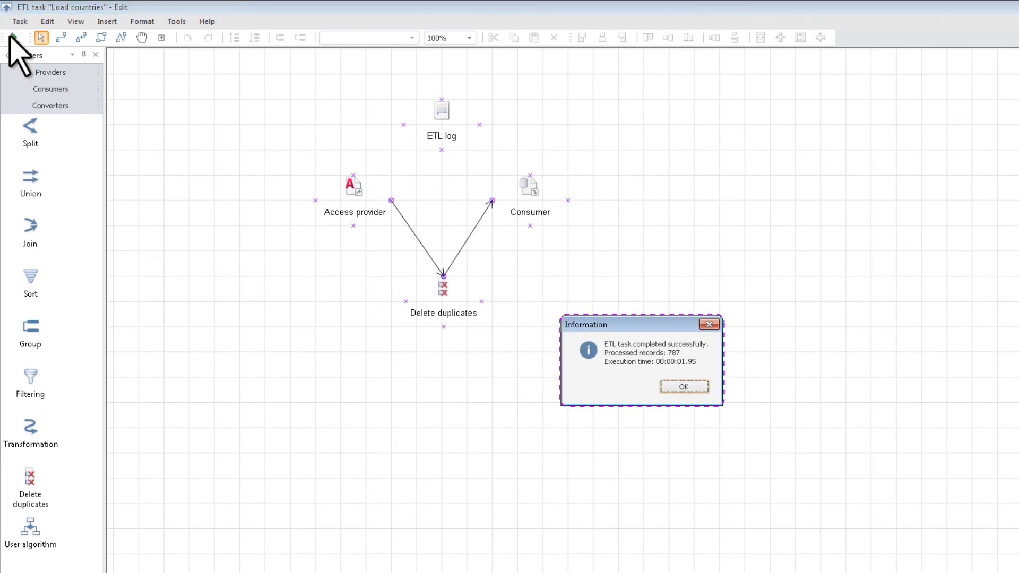
- Dismiss the run summary and review the ETL log for the operations recorded during the task, including skipped records
click(693, 386)
double_click(437, 118)
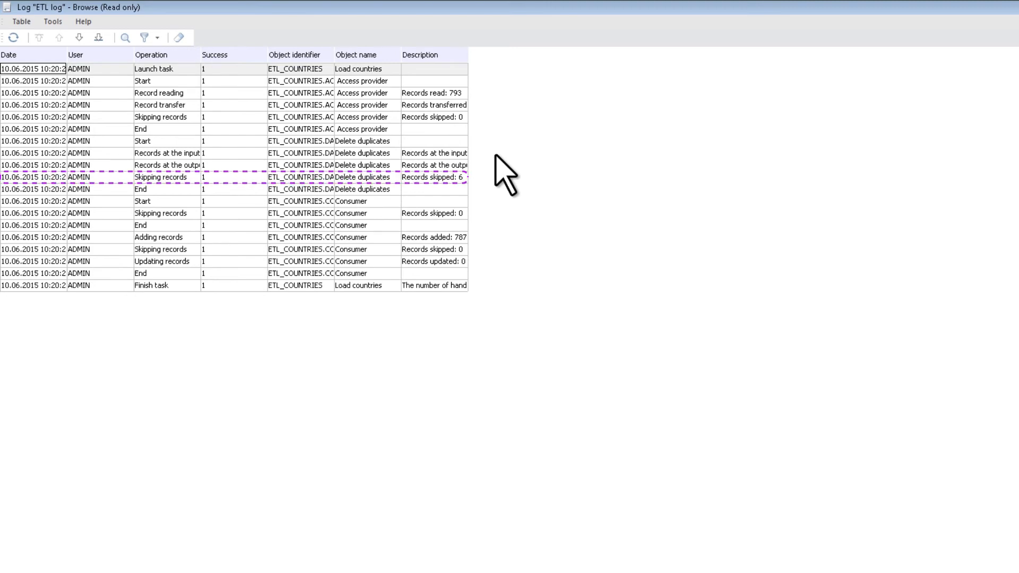
click(1008, 5)
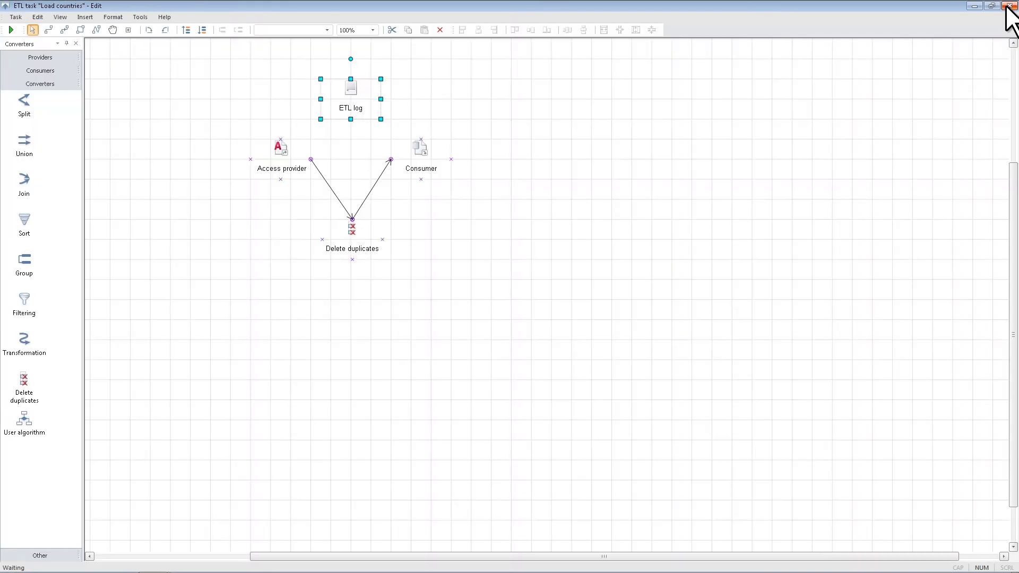
- Open the Consumer's data table to check the loaded countries, return to the task diagram and clear the selection
click(426, 159)
right_click(426, 159)
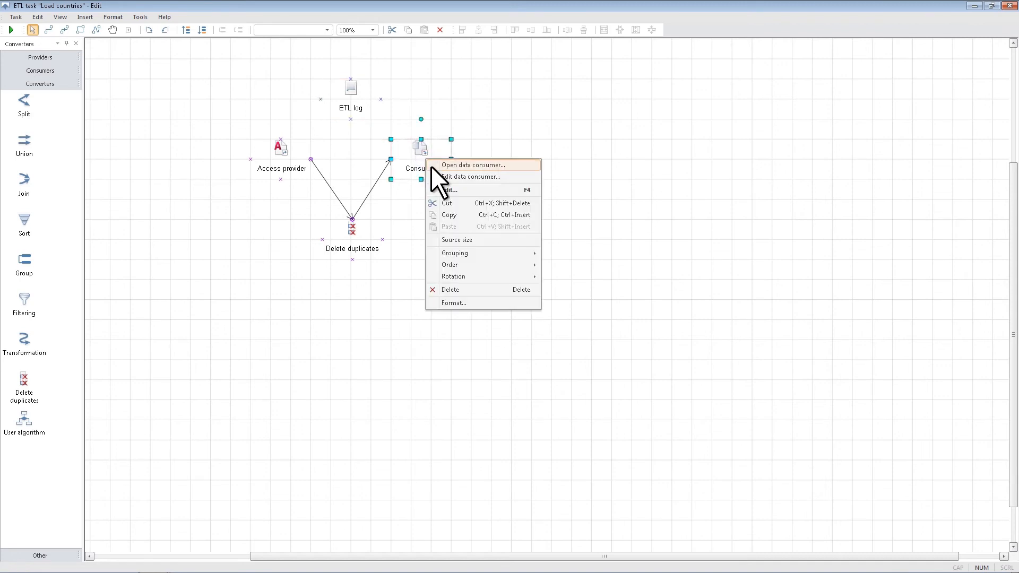
click(431, 167)
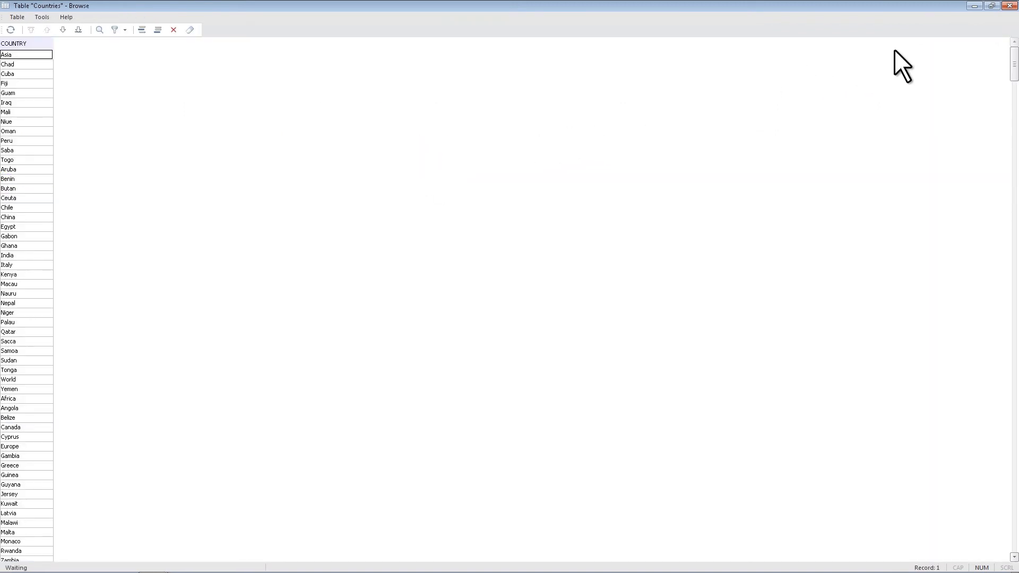
click(1009, 6)
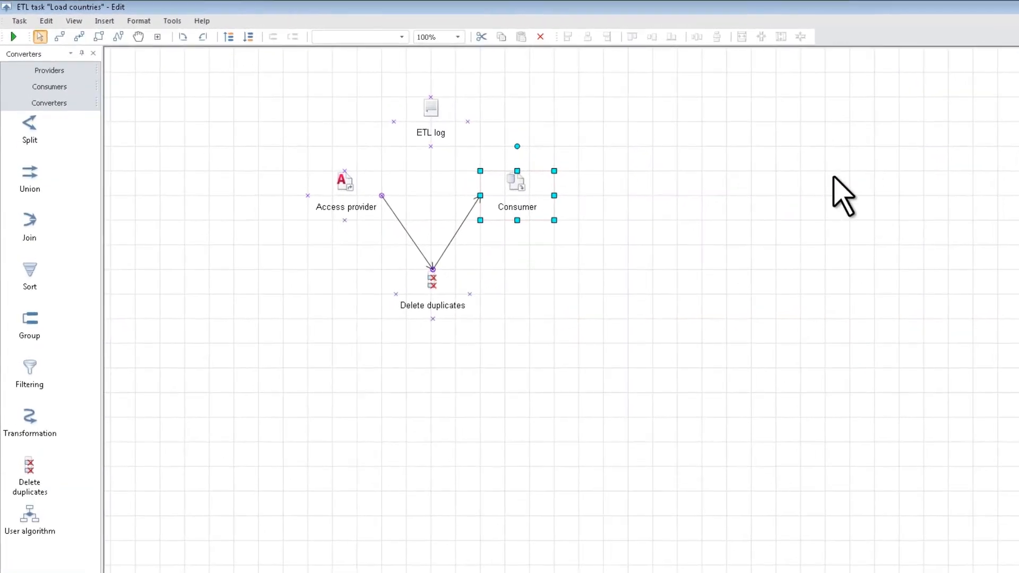
click(634, 167)
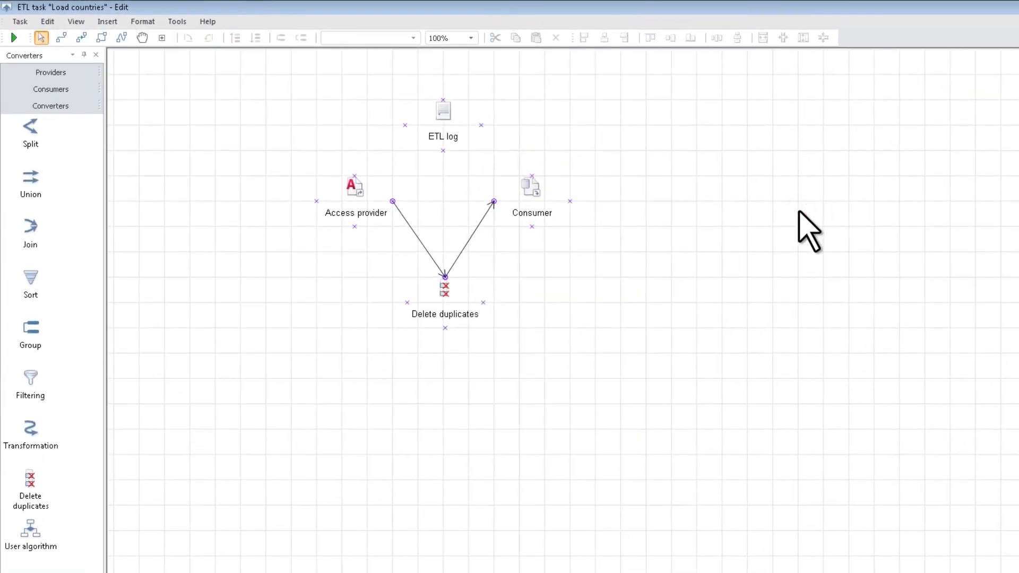